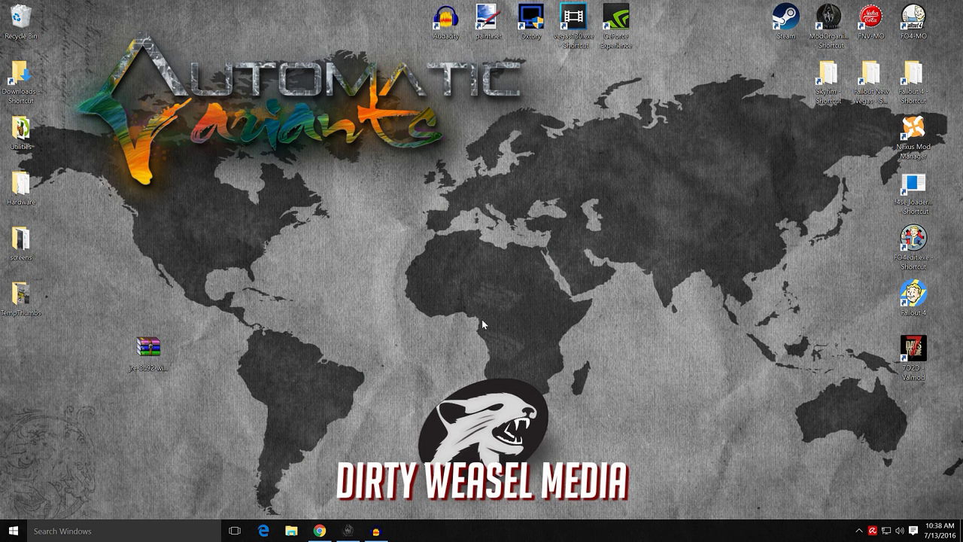
Step: View the Striped sabre cat screenshot enlarged, close it, then minimize Chrome
{"action": "left_click", "coordinate": [320, 531]}
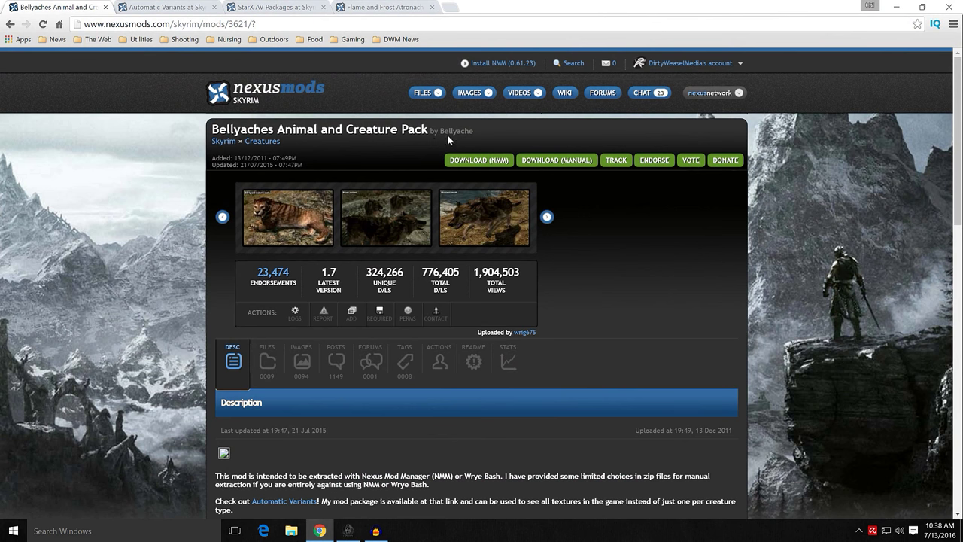
{"action": "left_click", "coordinate": [275, 242]}
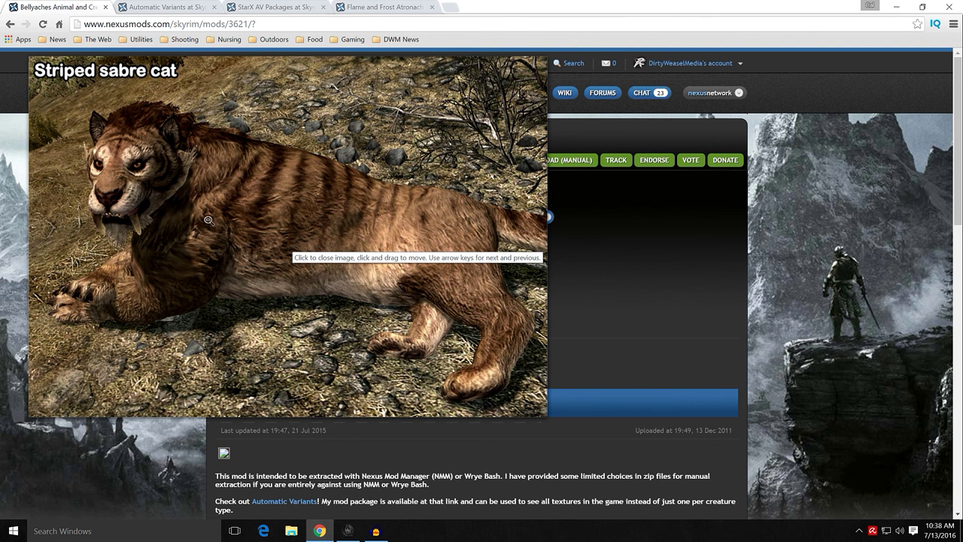
{"action": "left_click", "coordinate": [275, 225]}
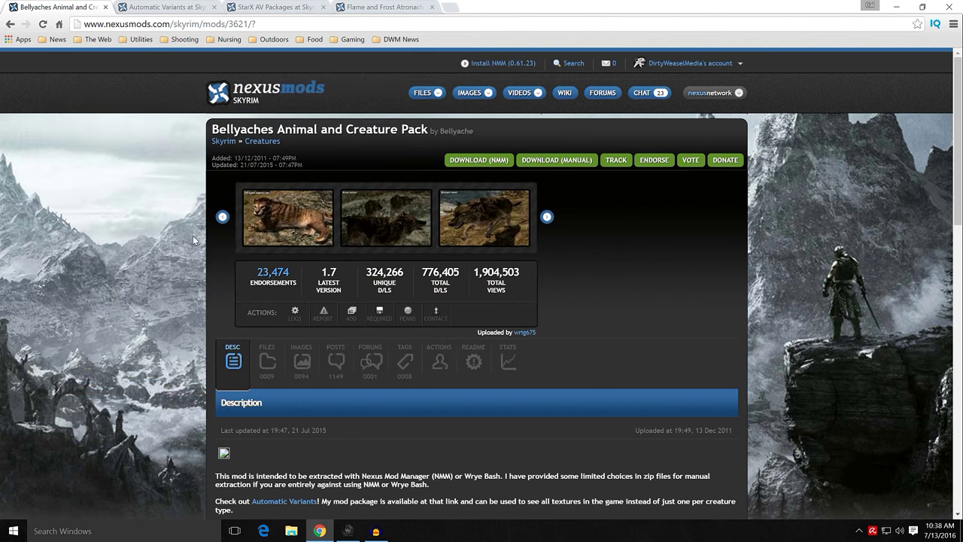
{"action": "left_click", "coordinate": [896, 8]}
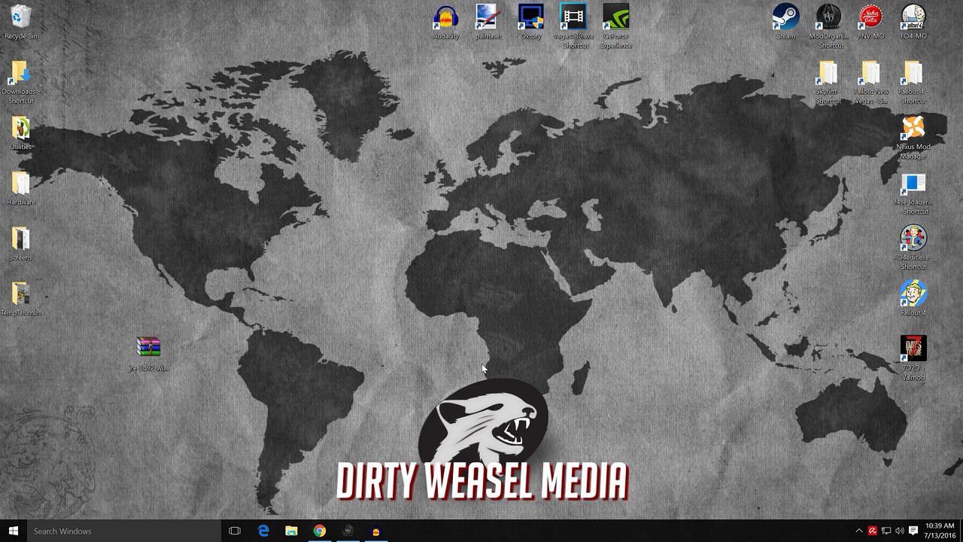
Step: Close the Bellyaches Animal and Creature Pack tab and enlarge the third Automatic Variants screenshot
{"action": "left_click", "coordinate": [320, 531]}
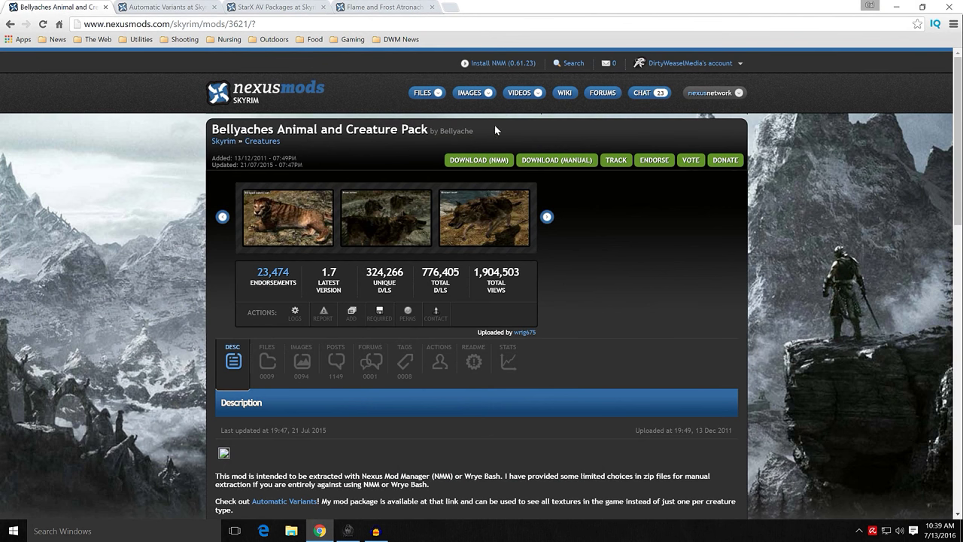
{"action": "left_click", "coordinate": [104, 7]}
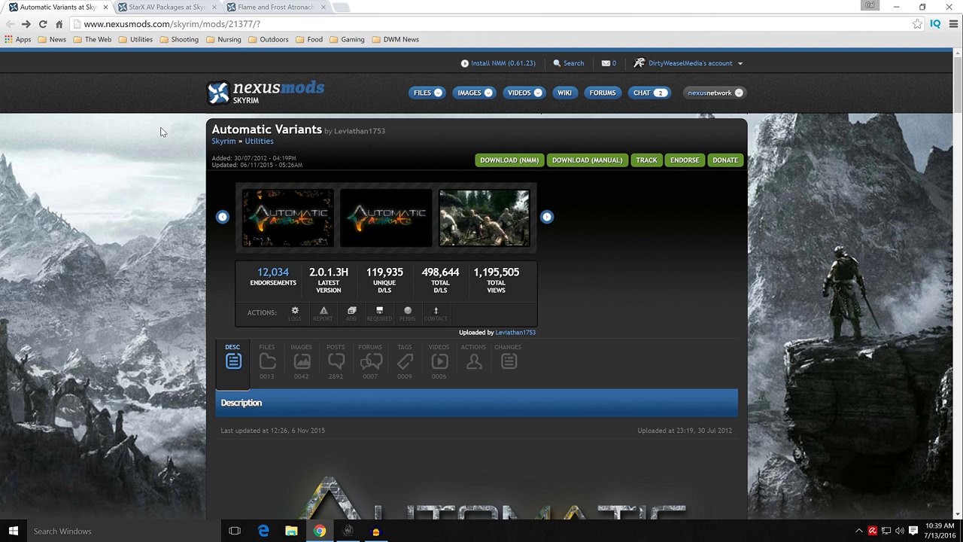
{"action": "scroll", "coordinate": [173, 202], "scroll_direction": "down", "scroll_amount": 1}
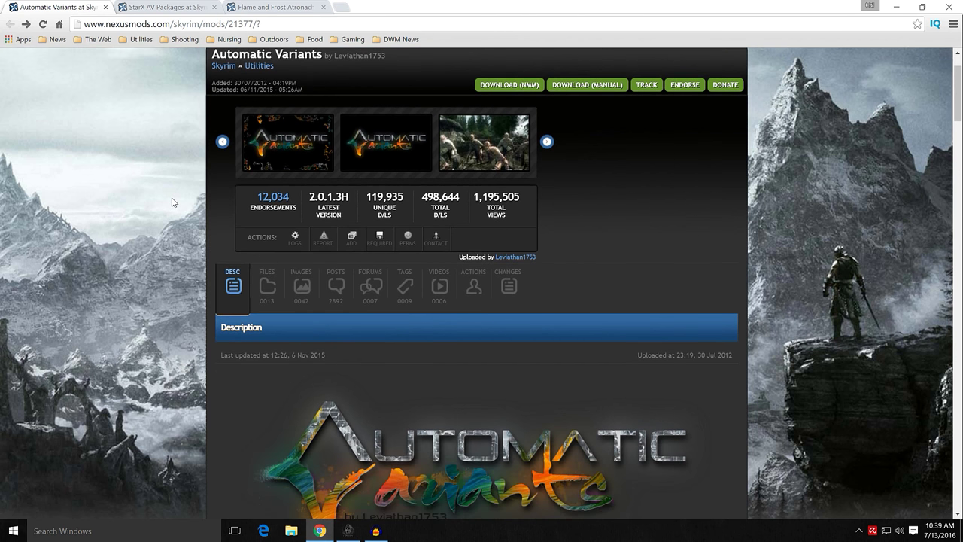
{"action": "scroll", "coordinate": [173, 202], "scroll_direction": "down", "scroll_amount": 2}
{"action": "scroll", "coordinate": [174, 198], "scroll_direction": "up", "scroll_amount": 2}
{"action": "left_click", "coordinate": [491, 144]}
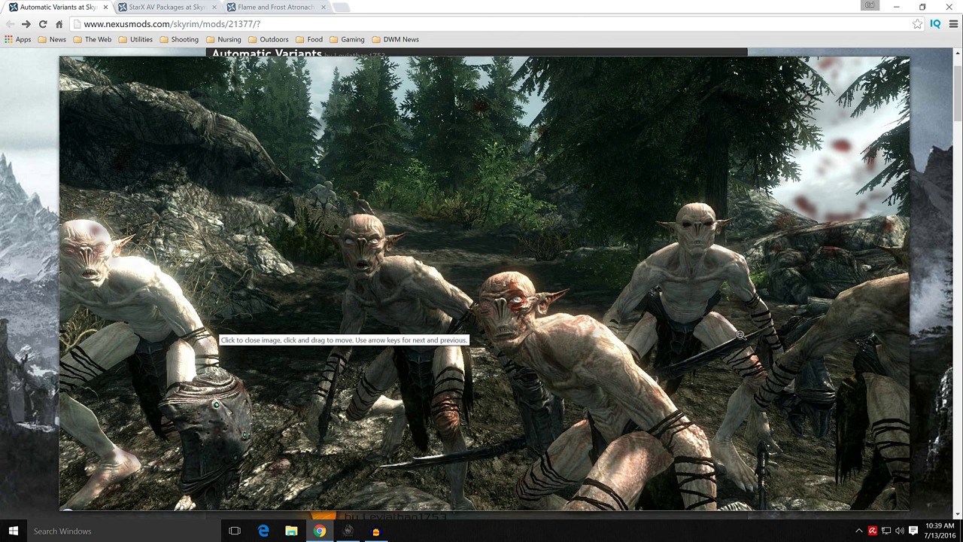
Step: Close the enlarged screenshot and read past the 'Install every texture' and 'It's Compatible' banners to the user quotes
{"action": "left_click", "coordinate": [17, 280]}
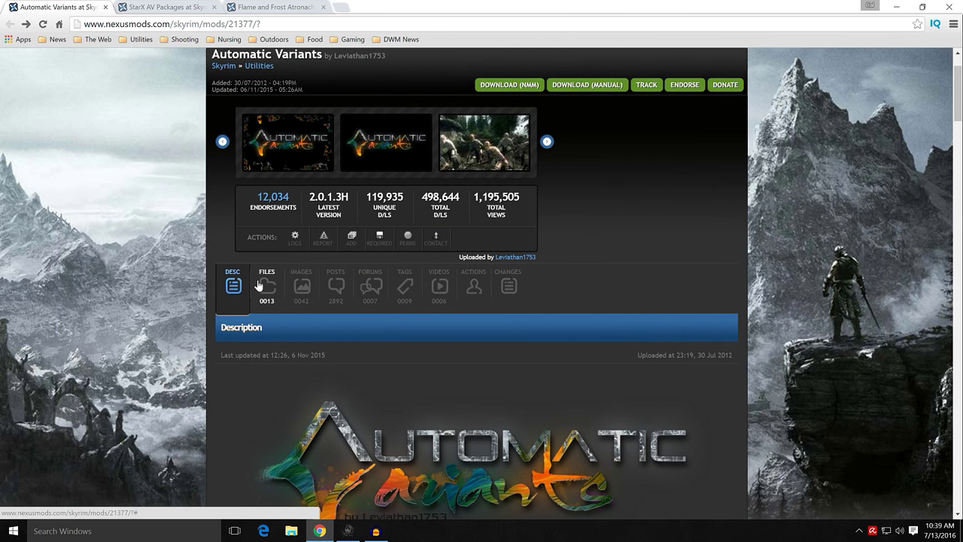
{"action": "scroll", "coordinate": [188, 280], "scroll_direction": "down", "scroll_amount": 1}
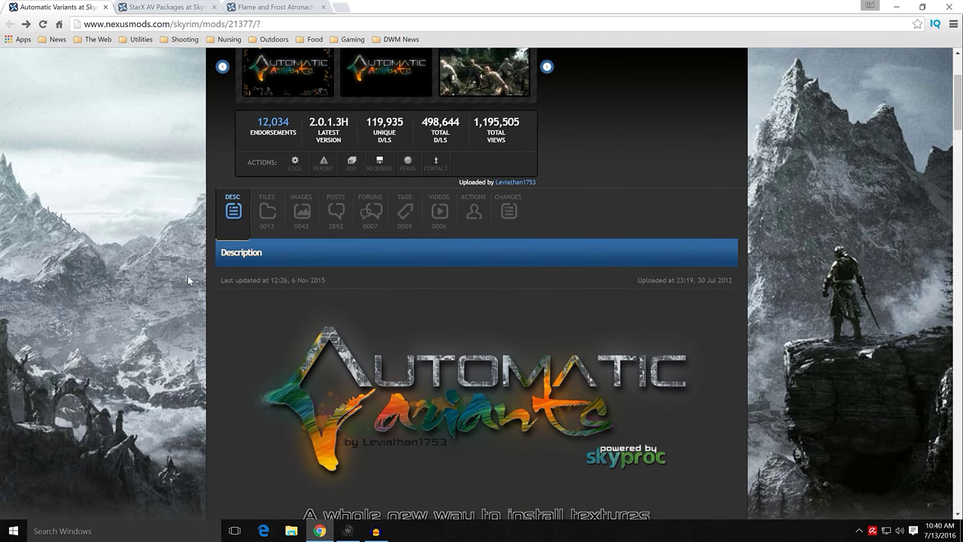
{"action": "scroll", "coordinate": [188, 280], "scroll_direction": "up", "scroll_amount": 2}
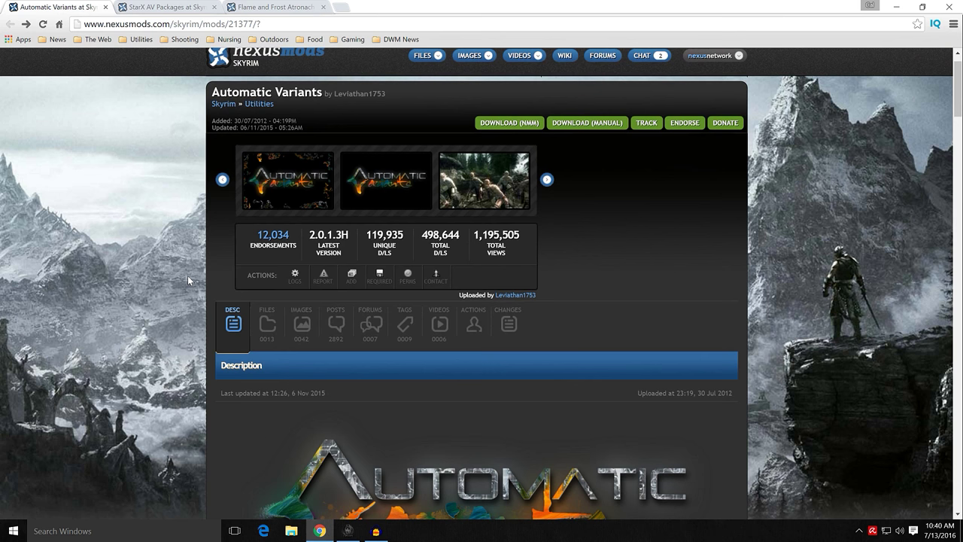
{"action": "scroll", "coordinate": [188, 278], "scroll_direction": "down", "scroll_amount": 5}
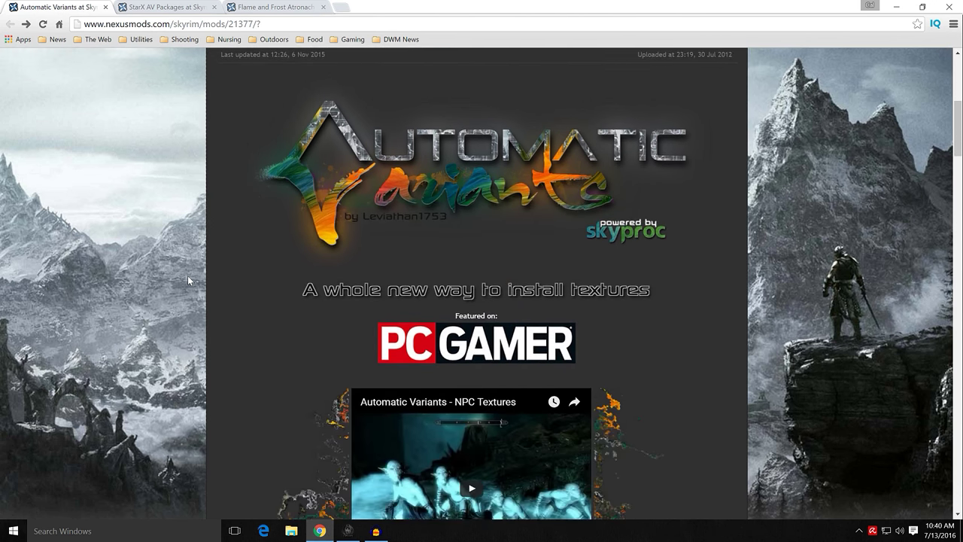
{"action": "scroll", "coordinate": [188, 280], "scroll_direction": "down", "scroll_amount": 3}
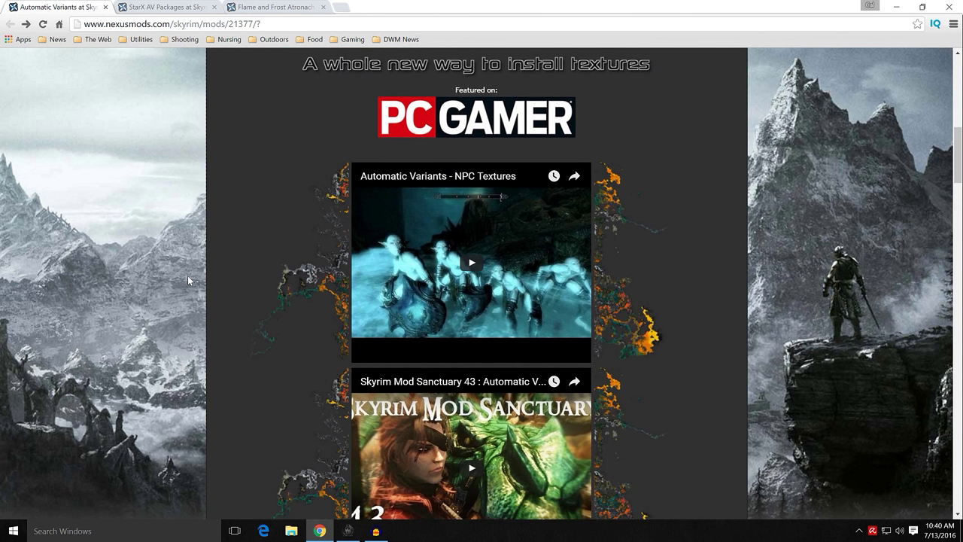
{"action": "scroll", "coordinate": [188, 280], "scroll_direction": "down", "scroll_amount": 1}
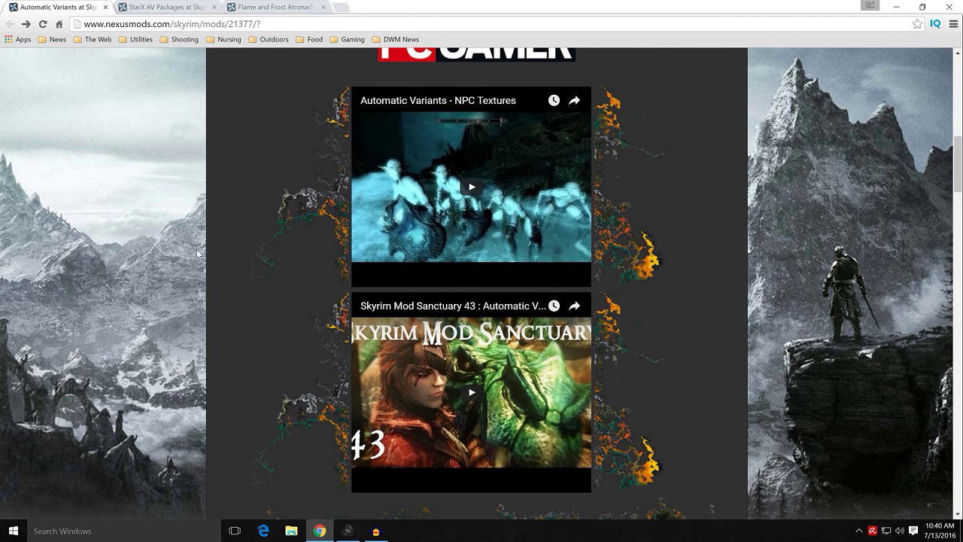
{"action": "scroll", "coordinate": [207, 256], "scroll_direction": "down", "scroll_amount": 1}
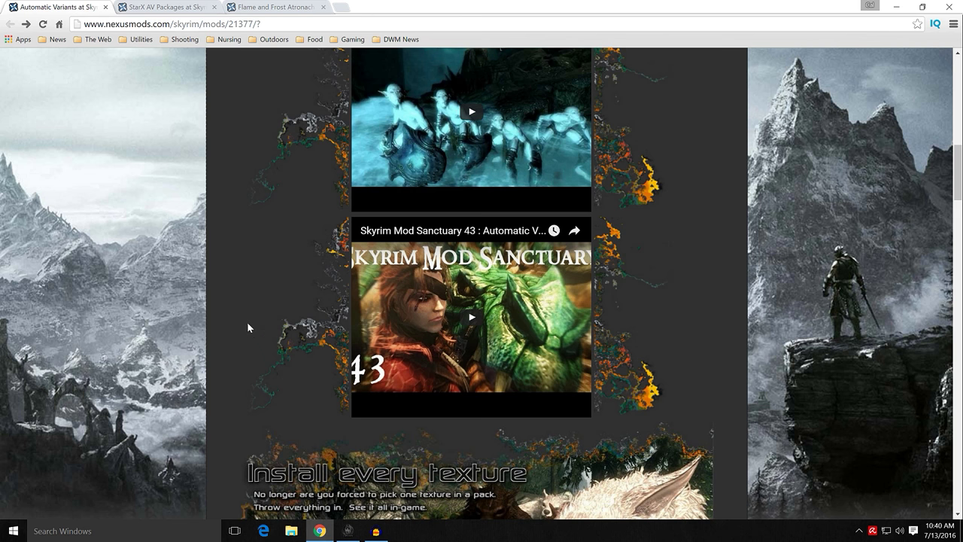
{"action": "scroll", "coordinate": [211, 321], "scroll_direction": "up", "scroll_amount": 2}
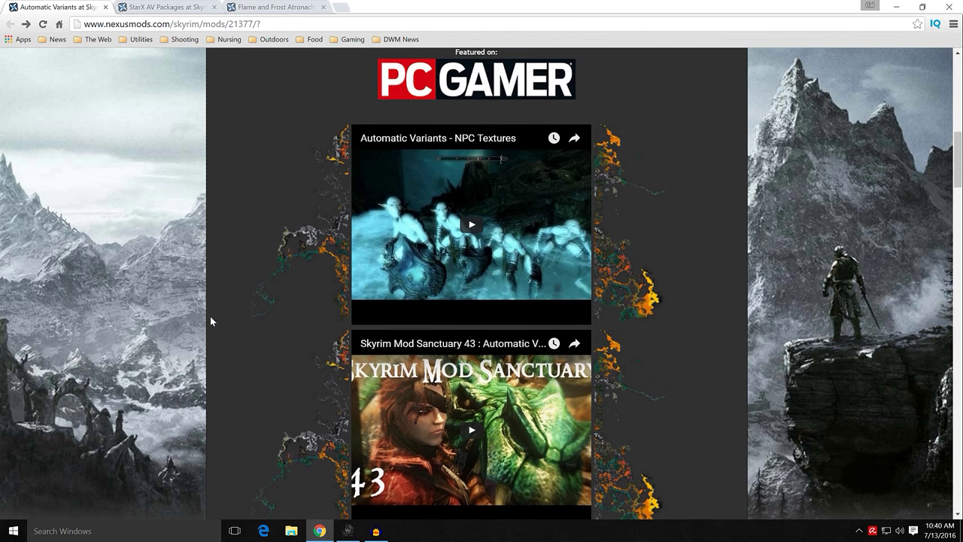
{"action": "scroll", "coordinate": [211, 321], "scroll_direction": "up", "scroll_amount": 2}
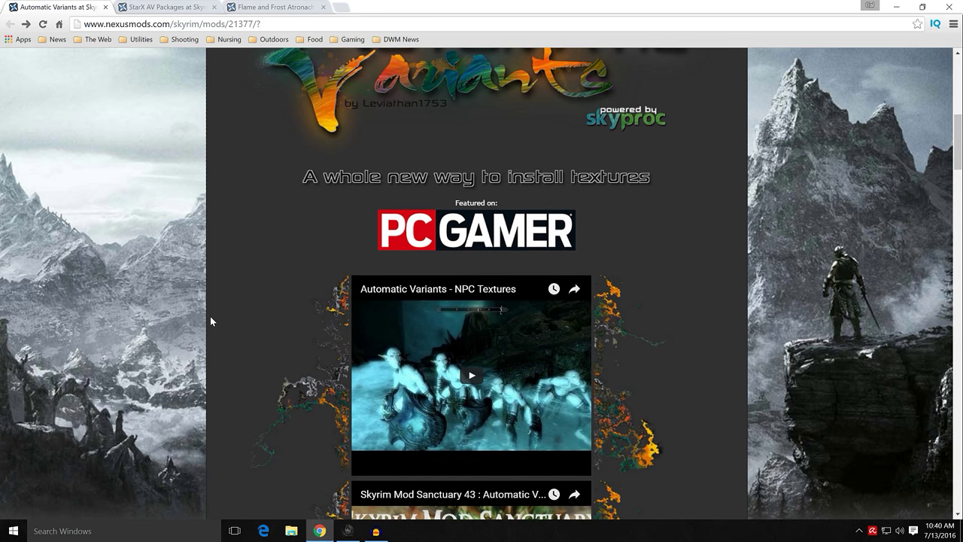
{"action": "scroll", "coordinate": [210, 321], "scroll_direction": "up", "scroll_amount": 2}
{"action": "scroll", "coordinate": [210, 321], "scroll_direction": "down", "scroll_amount": 5}
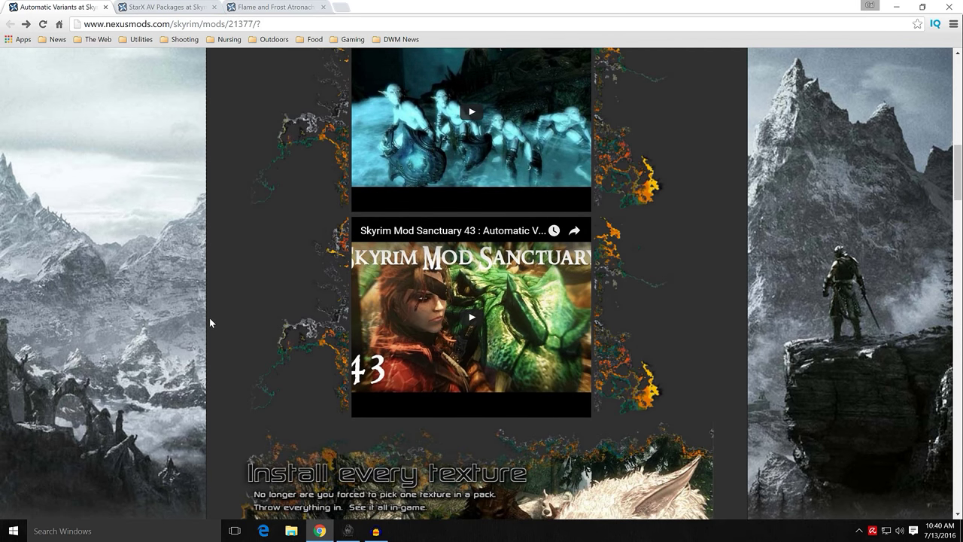
{"action": "scroll", "coordinate": [199, 309], "scroll_direction": "down", "scroll_amount": 3}
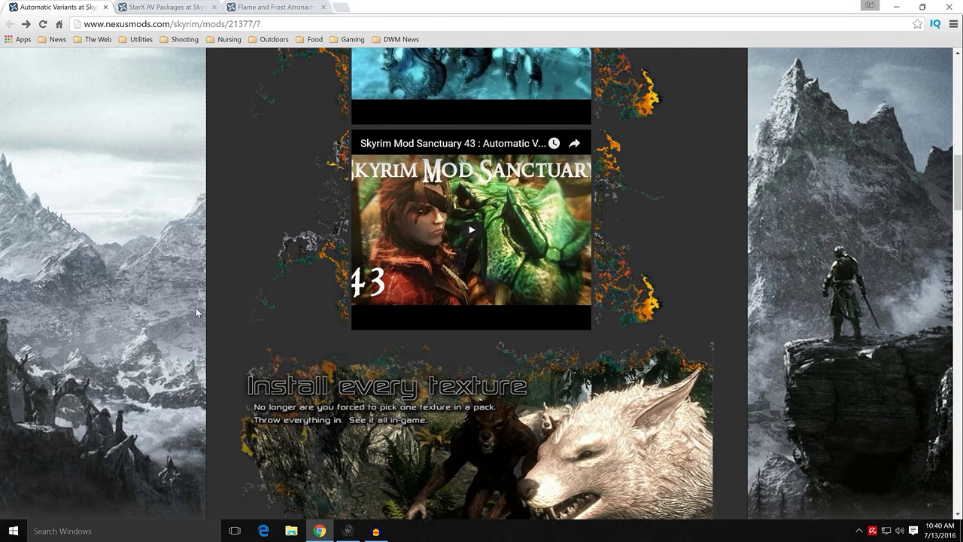
{"action": "scroll", "coordinate": [195, 307], "scroll_direction": "up", "scroll_amount": 2}
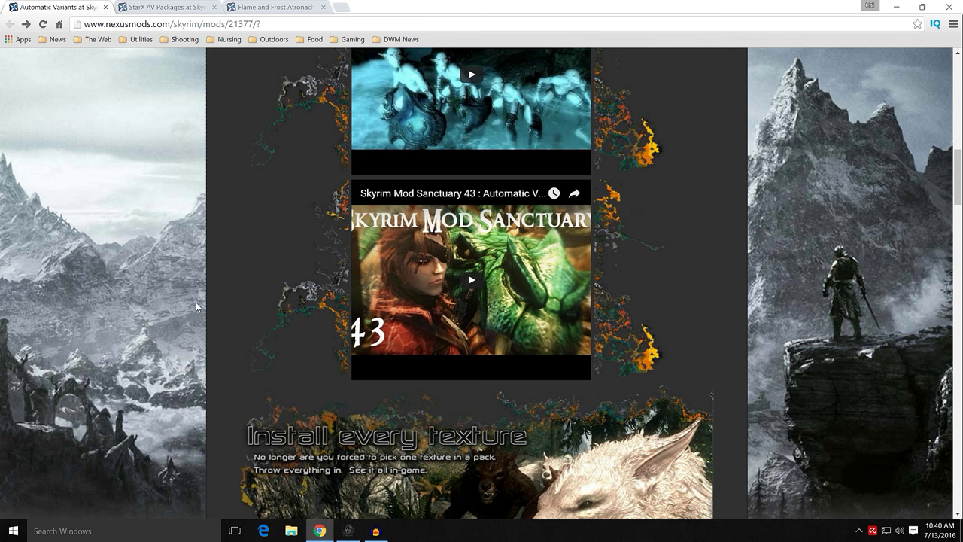
{"action": "scroll", "coordinate": [196, 305], "scroll_direction": "down", "scroll_amount": 2}
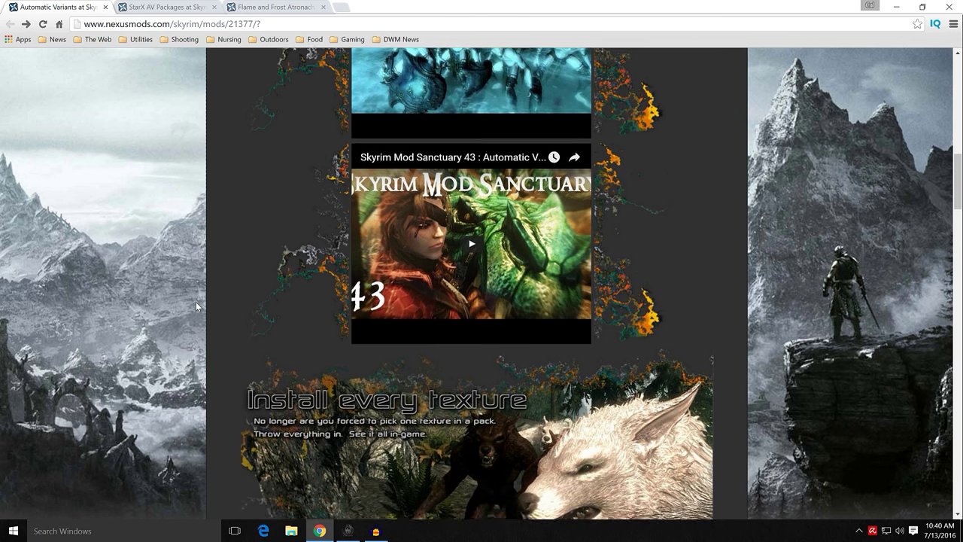
{"action": "scroll", "coordinate": [196, 305], "scroll_direction": "down", "scroll_amount": 2}
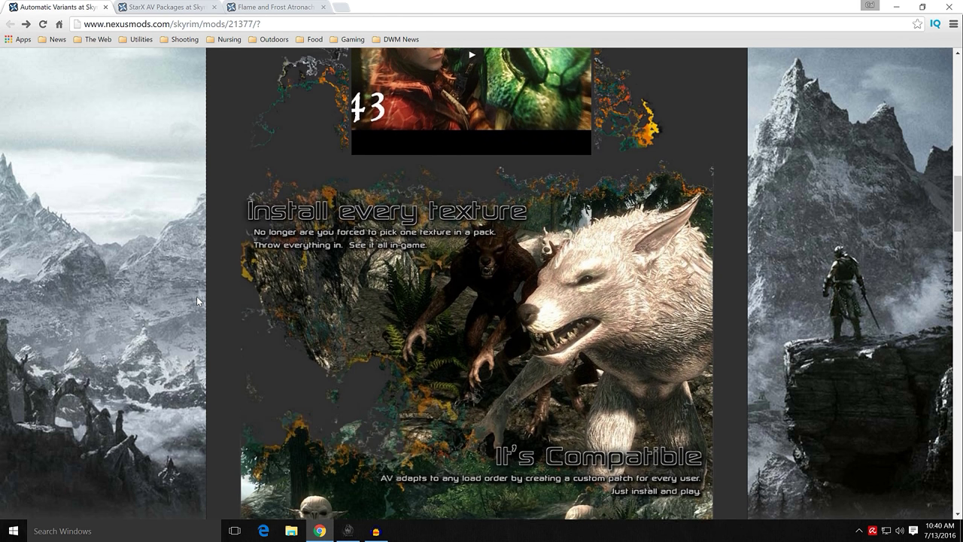
{"action": "scroll", "coordinate": [196, 299], "scroll_direction": "down", "scroll_amount": 2}
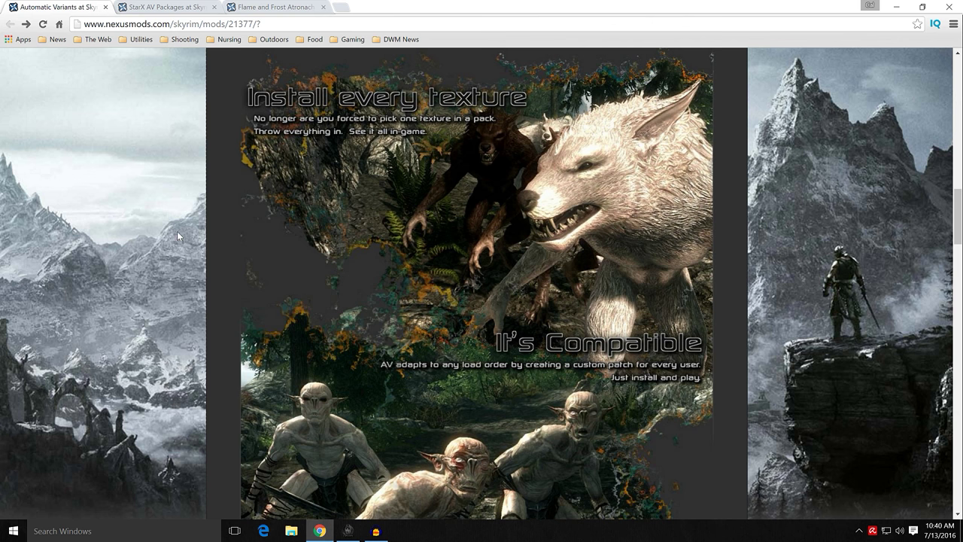
{"action": "scroll", "coordinate": [177, 278], "scroll_direction": "down", "scroll_amount": 3}
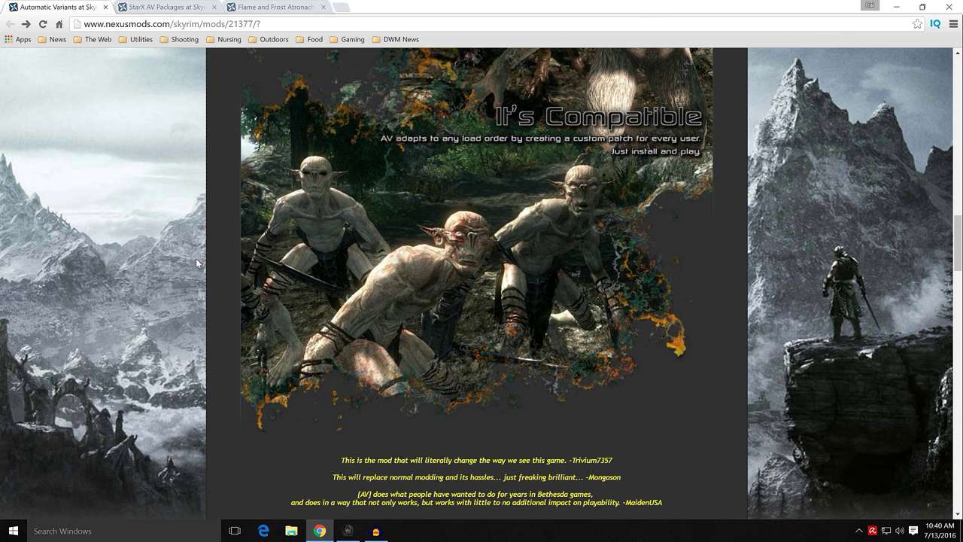
{"action": "scroll", "coordinate": [195, 259], "scroll_direction": "down", "scroll_amount": 2}
{"action": "scroll", "coordinate": [196, 258], "scroll_direction": "up", "scroll_amount": 2}
Step: Scroll through the List of Known AV Packages and open the Official Readme link
{"action": "scroll", "coordinate": [196, 258], "scroll_direction": "down", "scroll_amount": 5}
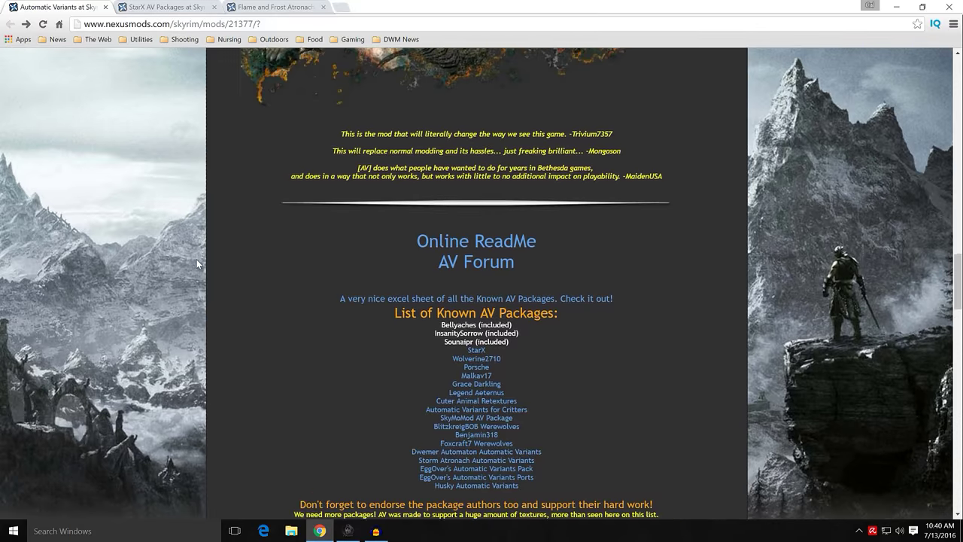
{"action": "scroll", "coordinate": [196, 259], "scroll_direction": "down", "scroll_amount": 2}
{"action": "scroll", "coordinate": [198, 261], "scroll_direction": "down", "scroll_amount": 2}
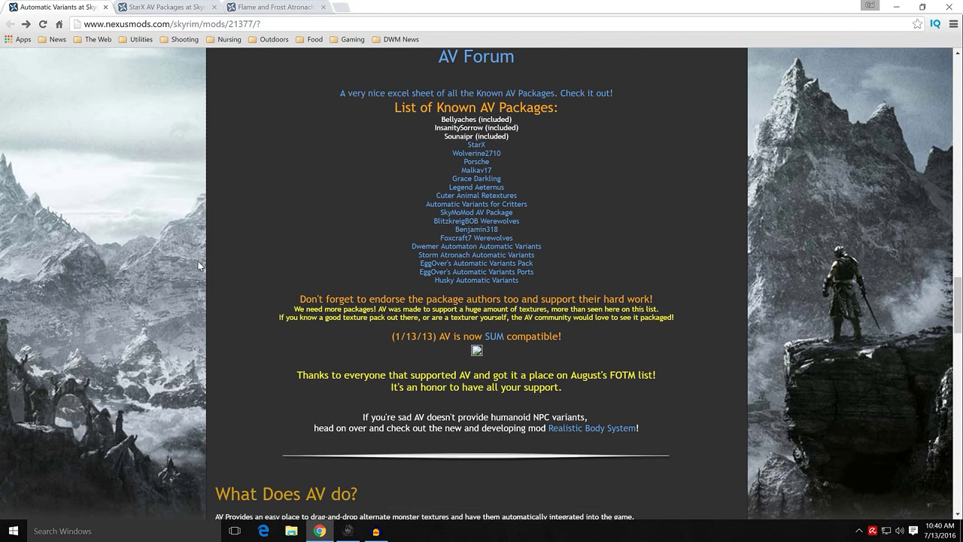
{"action": "scroll", "coordinate": [198, 263], "scroll_direction": "down", "scroll_amount": 1}
{"action": "scroll", "coordinate": [198, 264], "scroll_direction": "up", "scroll_amount": 1}
{"action": "scroll", "coordinate": [208, 338], "scroll_direction": "down", "scroll_amount": 2}
{"action": "scroll", "coordinate": [324, 307], "scroll_direction": "down", "scroll_amount": 4}
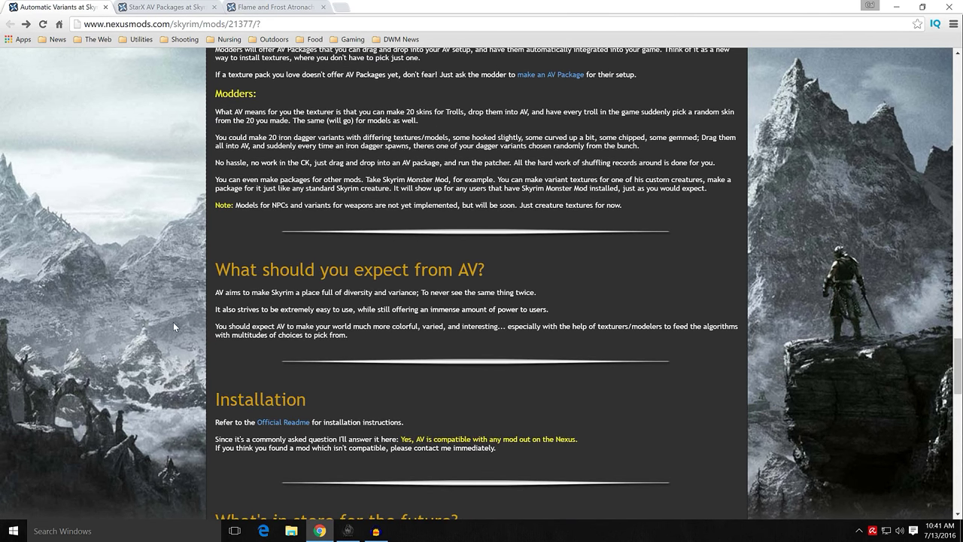
{"action": "scroll", "coordinate": [254, 310], "scroll_direction": "down", "scroll_amount": 2}
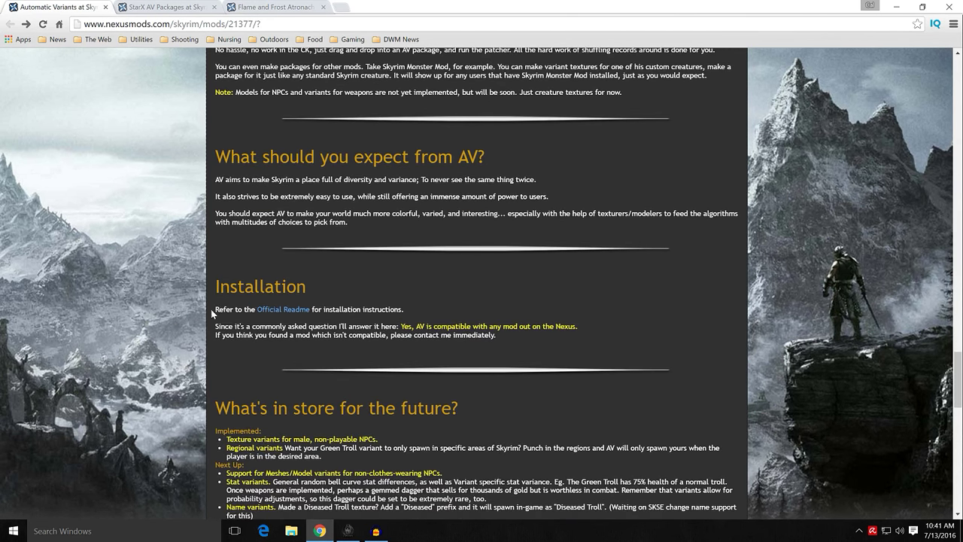
{"action": "left_click", "coordinate": [282, 315]}
Step: Read the Installation notes, then scroll back up to the 2.0.1.3H page header
{"action": "scroll", "coordinate": [203, 306], "scroll_direction": "down", "scroll_amount": 1}
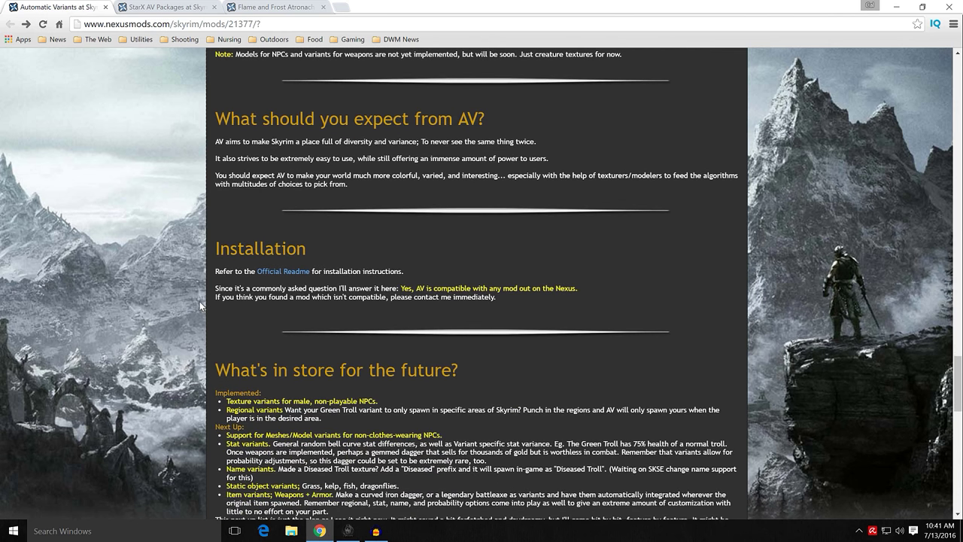
{"action": "scroll", "coordinate": [200, 301], "scroll_direction": "up", "scroll_amount": 1}
{"action": "scroll", "coordinate": [200, 301], "scroll_direction": "down", "scroll_amount": 1}
{"action": "scroll", "coordinate": [199, 301], "scroll_direction": "down", "scroll_amount": 1}
{"action": "scroll", "coordinate": [200, 301], "scroll_direction": "down", "scroll_amount": 3}
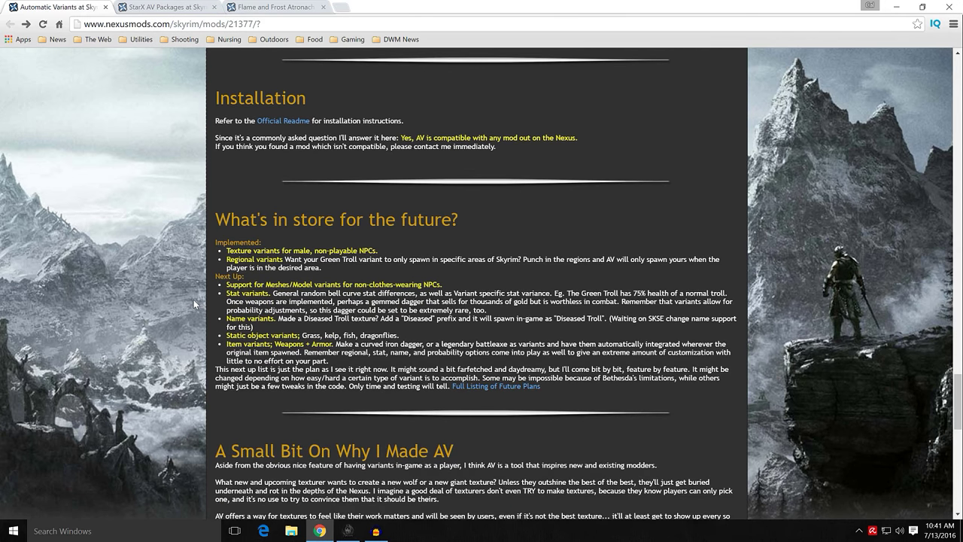
{"action": "scroll", "coordinate": [193, 299], "scroll_direction": "down", "scroll_amount": 2}
{"action": "scroll", "coordinate": [169, 270], "scroll_direction": "down", "scroll_amount": 2}
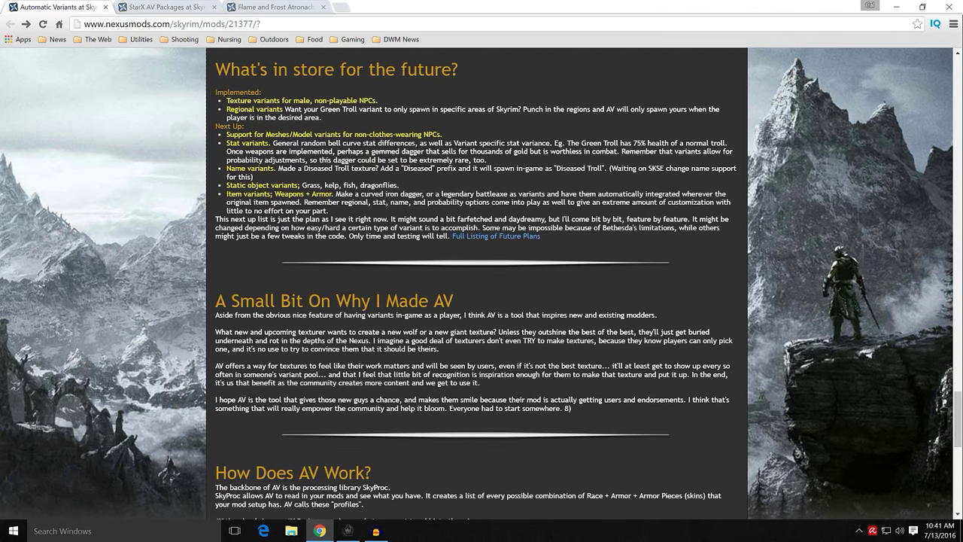
{"action": "scroll", "coordinate": [189, 266], "scroll_direction": "down", "scroll_amount": 4}
{"action": "scroll", "coordinate": [190, 271], "scroll_direction": "down", "scroll_amount": 2}
{"action": "scroll", "coordinate": [172, 281], "scroll_direction": "up", "scroll_amount": 6}
{"action": "scroll", "coordinate": [173, 283], "scroll_direction": "up", "scroll_amount": 15}
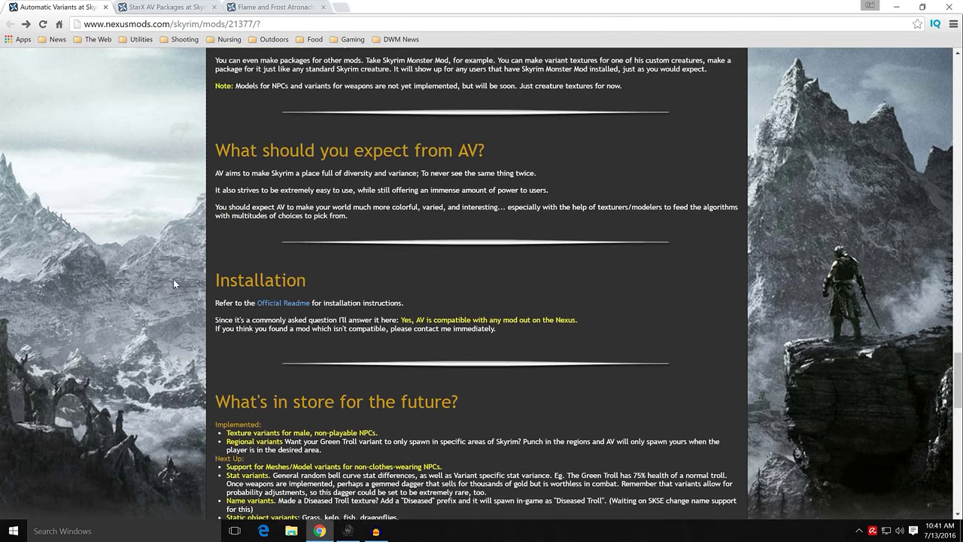
{"action": "scroll", "coordinate": [178, 277], "scroll_direction": "up", "scroll_amount": 7}
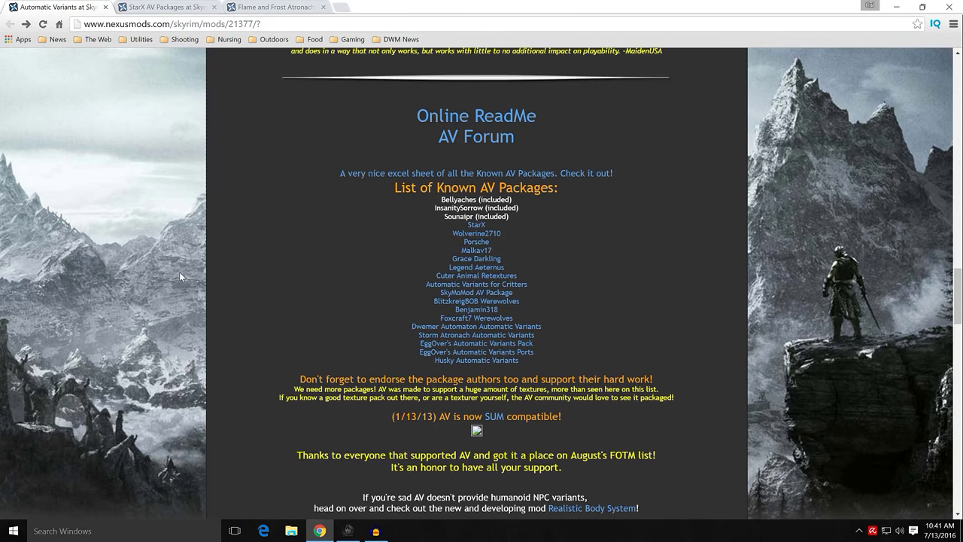
{"action": "scroll", "coordinate": [181, 273], "scroll_direction": "up", "scroll_amount": 10}
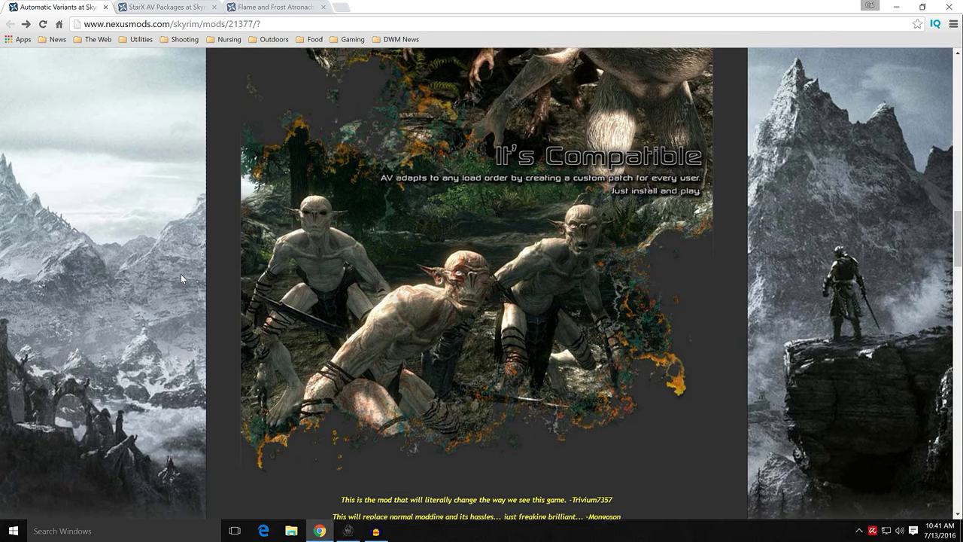
{"action": "scroll", "coordinate": [180, 272], "scroll_direction": "up", "scroll_amount": 9}
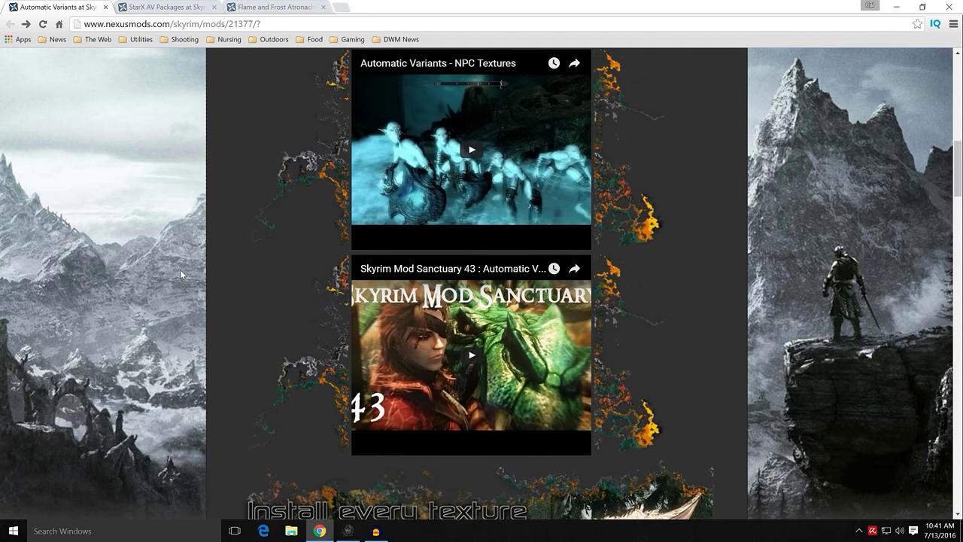
{"action": "scroll", "coordinate": [180, 275], "scroll_direction": "up", "scroll_amount": 5}
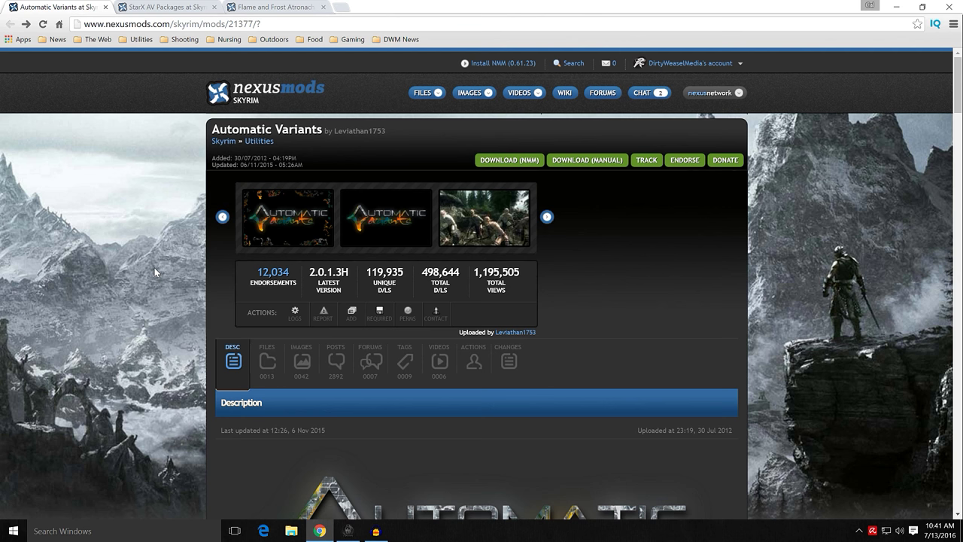
Step: Show the Files tab listing main file 2.0.1.3H and the Bellyaches, InsanitySorrow and Sounaipr AV packages
{"action": "left_click", "coordinate": [268, 362]}
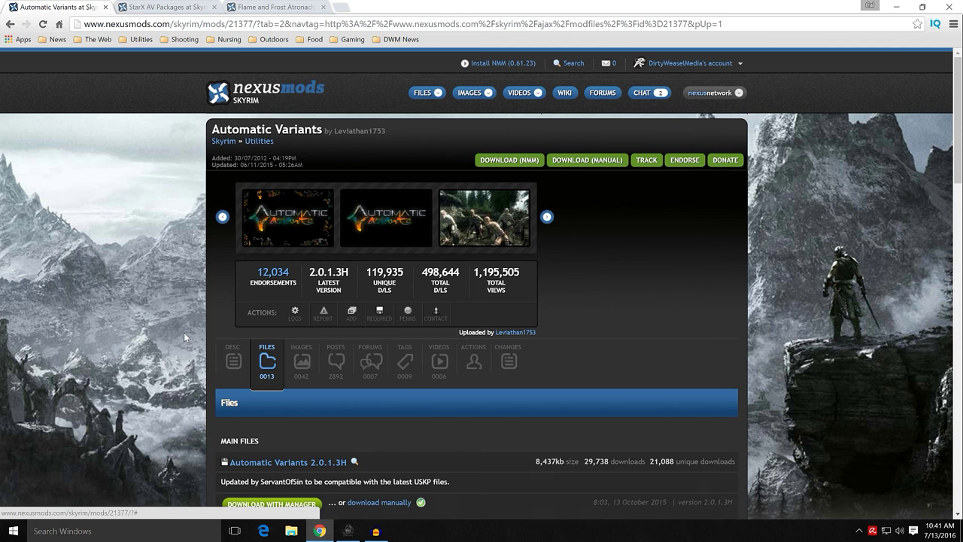
{"action": "scroll", "coordinate": [191, 317], "scroll_direction": "down", "scroll_amount": 2}
{"action": "scroll", "coordinate": [191, 317], "scroll_direction": "down", "scroll_amount": 3}
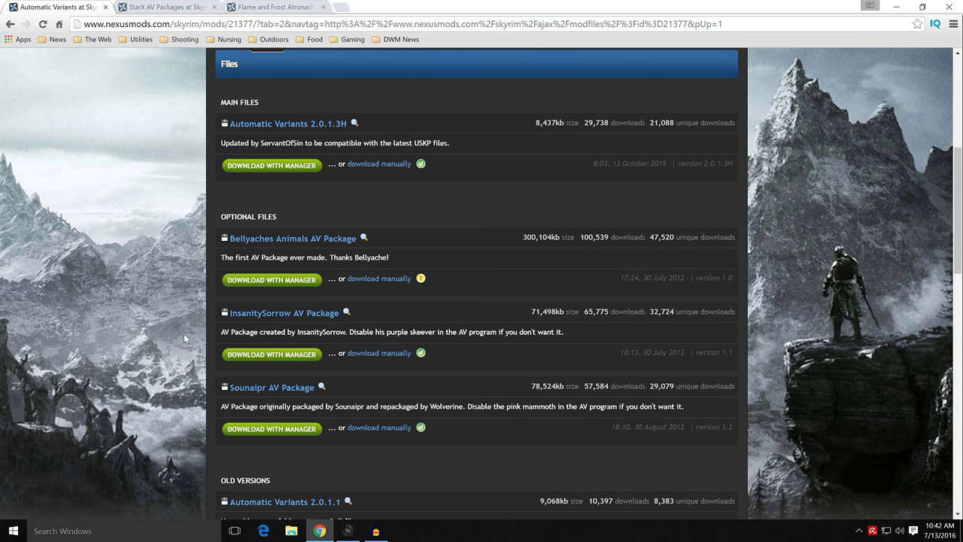
{"action": "scroll", "coordinate": [205, 319], "scroll_direction": "up", "scroll_amount": 2}
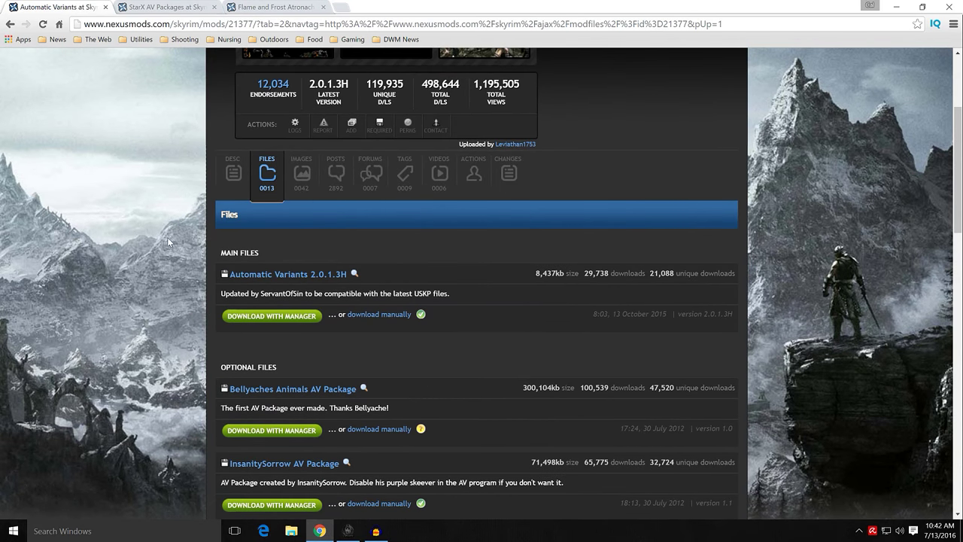
Step: Go back to the Automatic Variants description and scroll to 'List of Known AV Packages'
{"action": "left_click", "coordinate": [10, 25]}
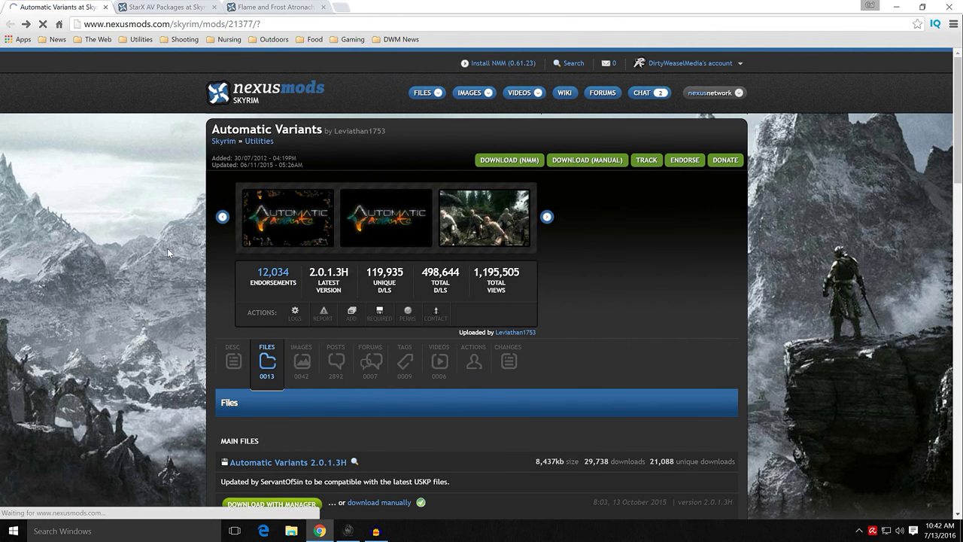
{"action": "scroll", "coordinate": [187, 246], "scroll_direction": "down", "scroll_amount": 6}
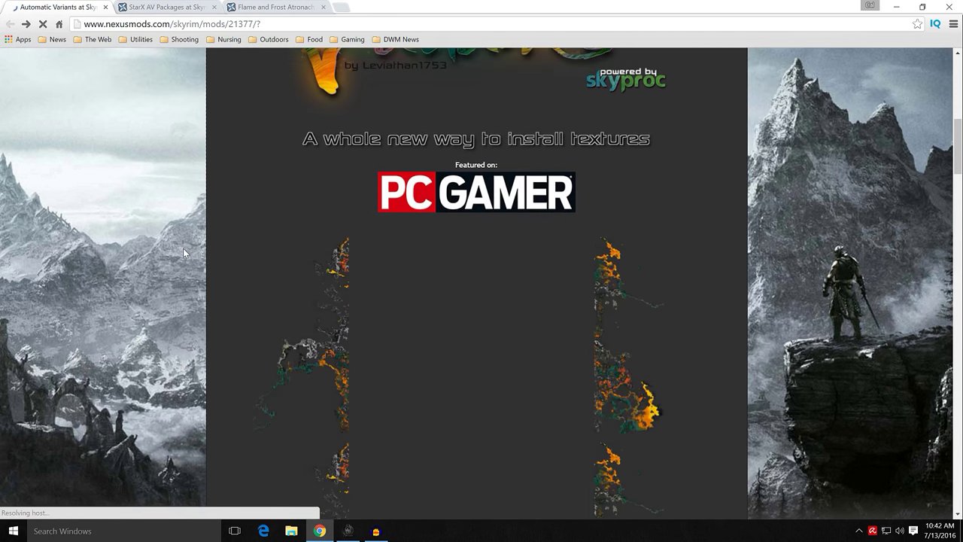
{"action": "scroll", "coordinate": [183, 248], "scroll_direction": "down", "scroll_amount": 10}
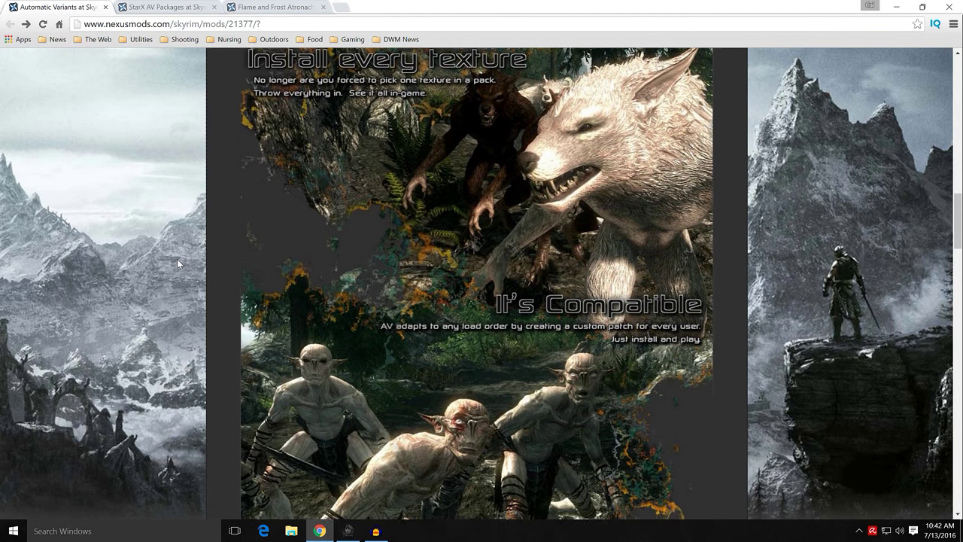
{"action": "scroll", "coordinate": [174, 263], "scroll_direction": "down", "scroll_amount": 10}
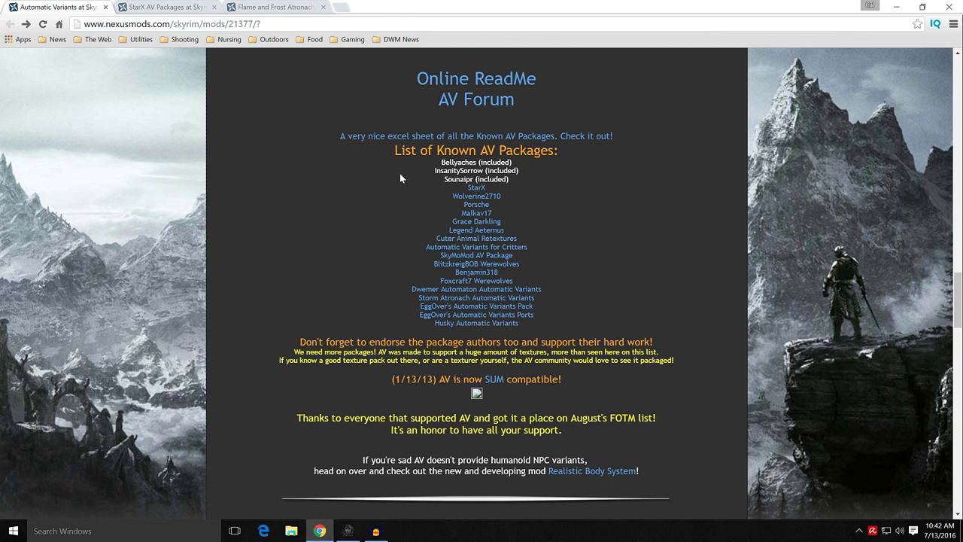
{"action": "scroll", "coordinate": [397, 197], "scroll_direction": "down", "scroll_amount": 1}
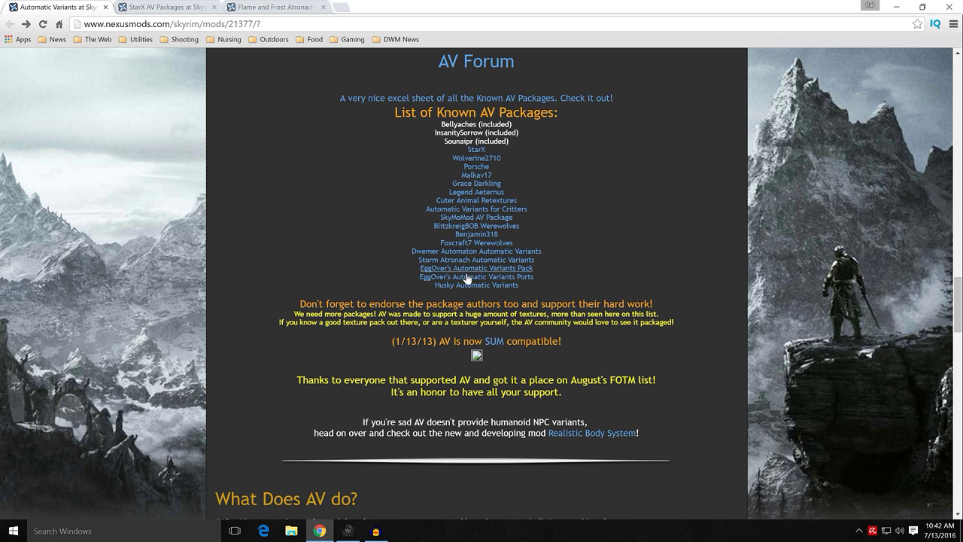
{"action": "scroll", "coordinate": [47, 109], "scroll_direction": "up", "scroll_amount": 3}
Step: Download the main Automatic Variants 2.0.1.3H file with the manager from the Files tab
{"action": "left_click", "coordinate": [26, 23]}
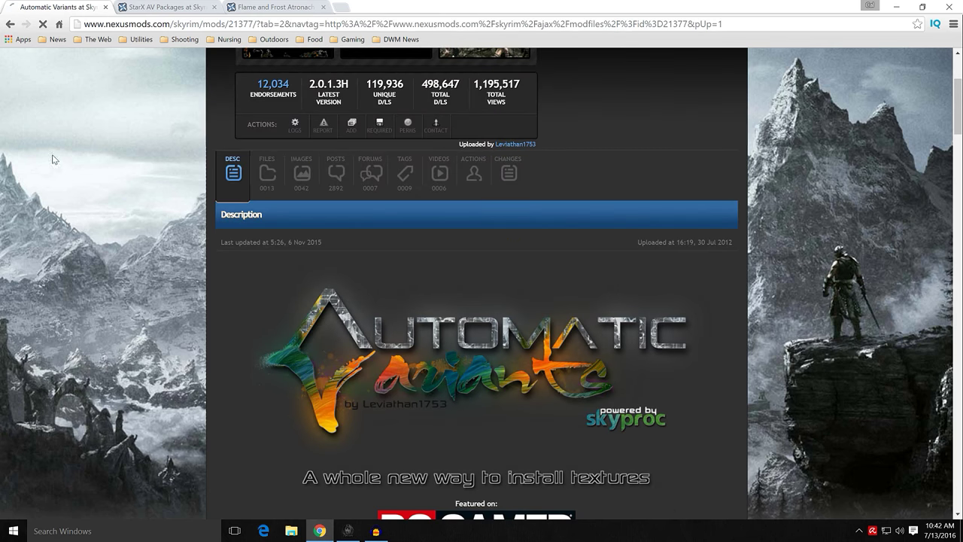
{"action": "scroll", "coordinate": [169, 250], "scroll_direction": "down", "scroll_amount": 4}
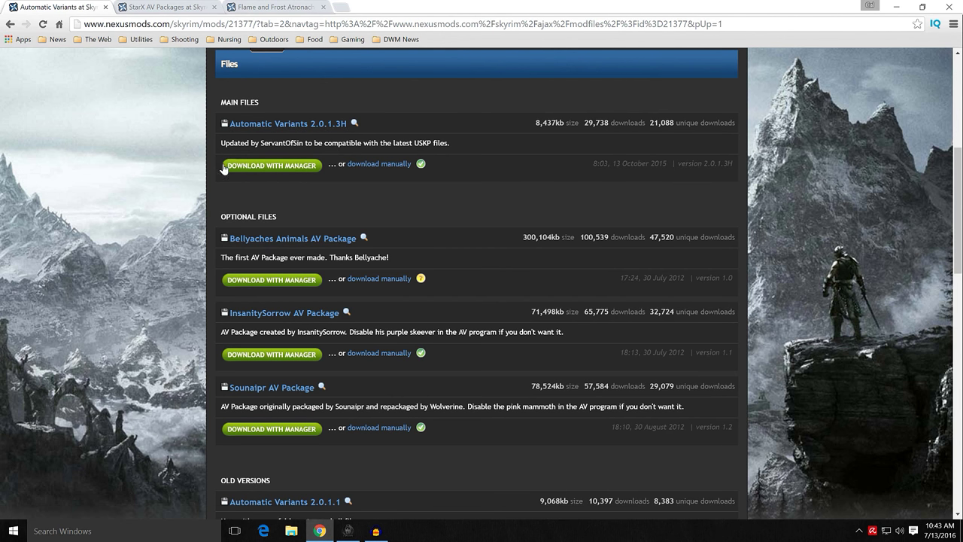
{"action": "left_click", "coordinate": [257, 167]}
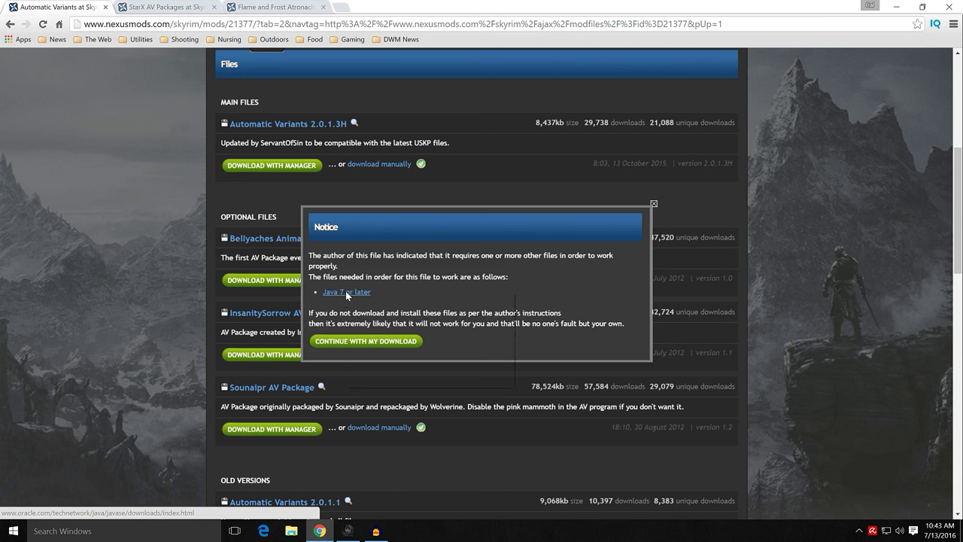
Step: Open the 'Java 7 or later' requirement link in a new tab and switch to it
{"action": "right_click", "coordinate": [345, 293]}
{"action": "left_click", "coordinate": [368, 299]}
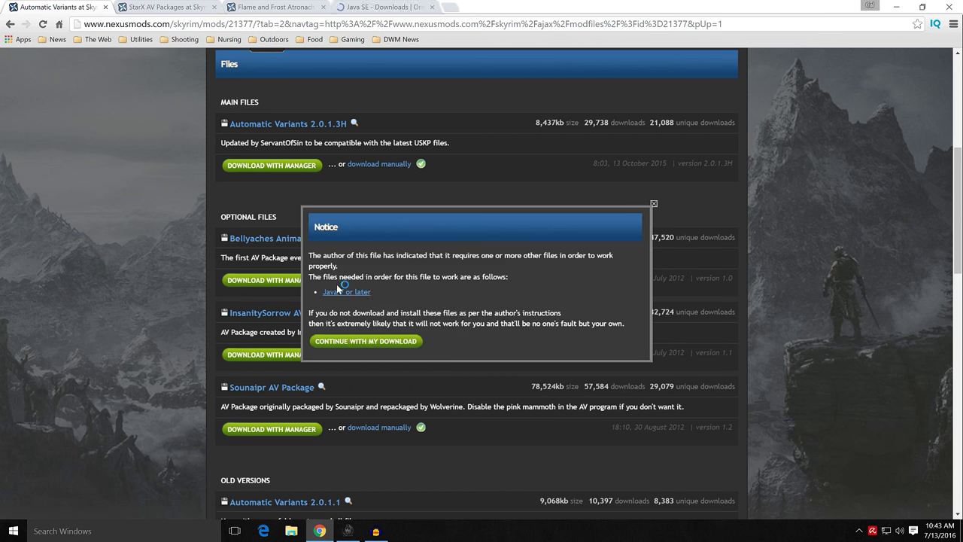
{"action": "left_click", "coordinate": [384, 8]}
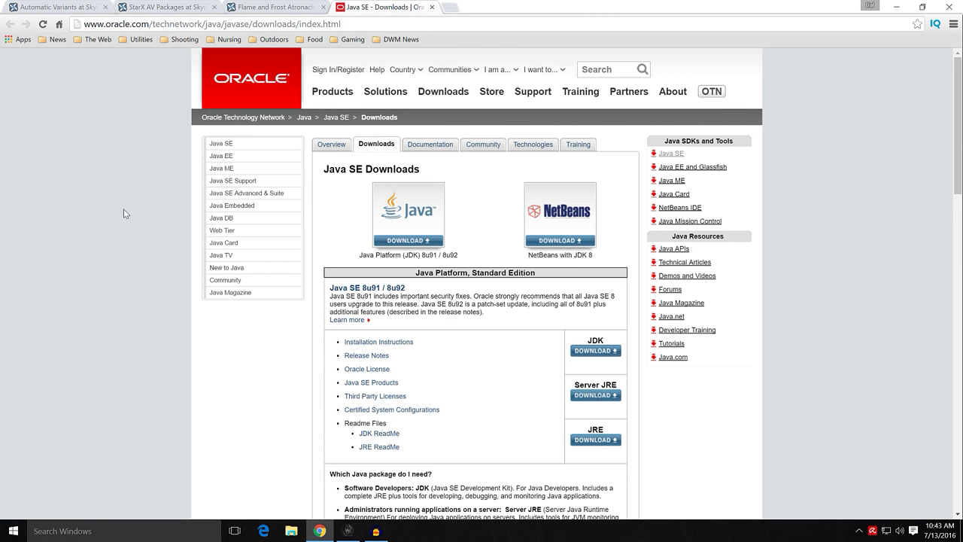
{"action": "scroll", "coordinate": [130, 214], "scroll_direction": "down", "scroll_amount": 1}
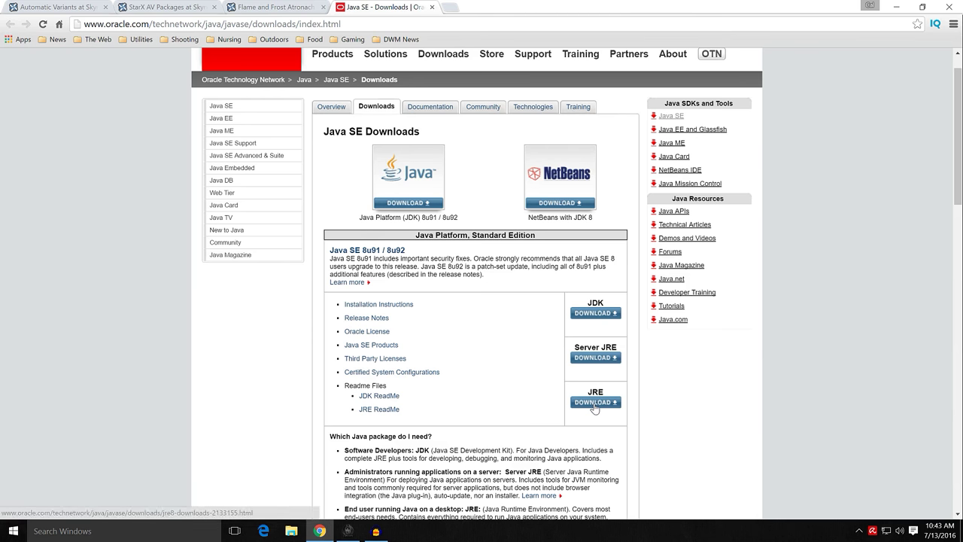
{"action": "scroll", "coordinate": [555, 349], "scroll_direction": "down", "scroll_amount": 2}
{"action": "scroll", "coordinate": [539, 272], "scroll_direction": "up", "scroll_amount": 1}
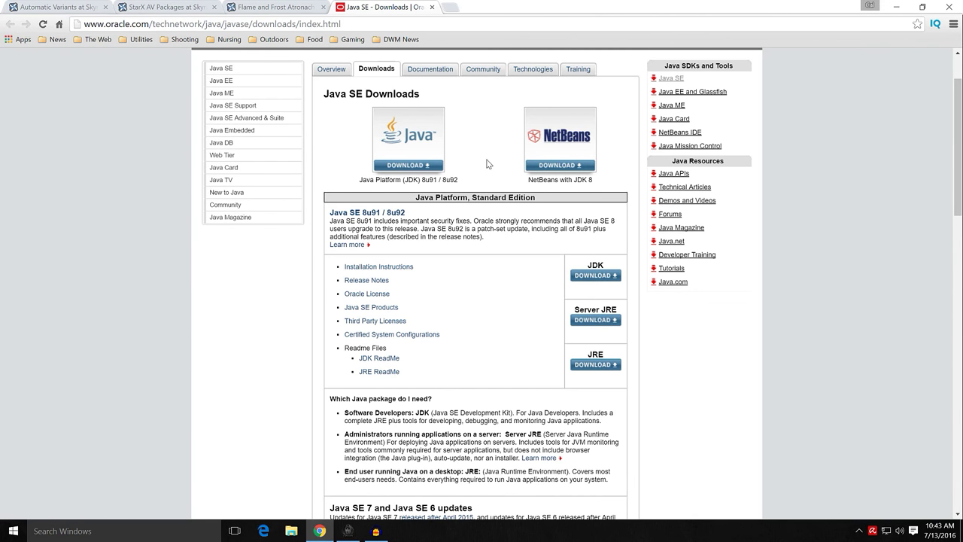
{"action": "scroll", "coordinate": [467, 188], "scroll_direction": "down", "scroll_amount": 1}
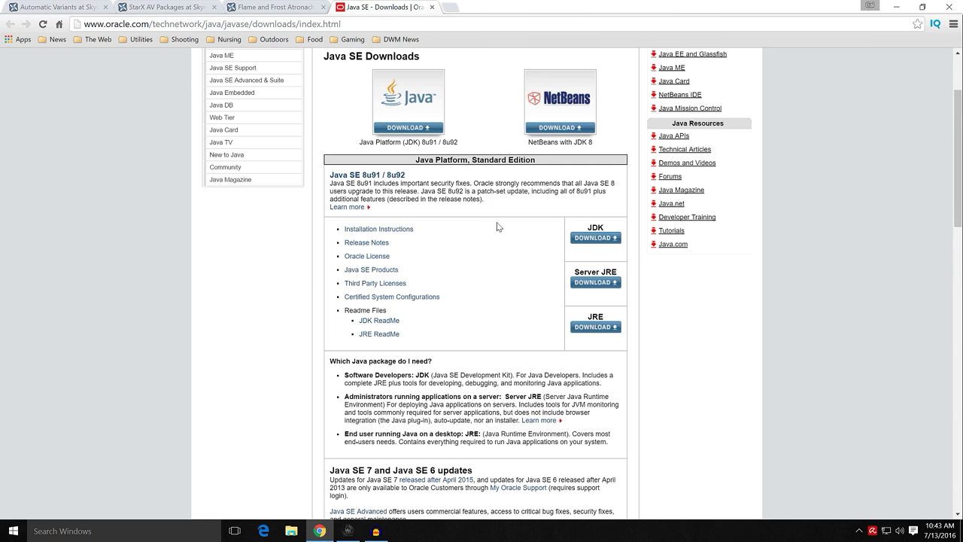
{"action": "scroll", "coordinate": [500, 226], "scroll_direction": "down", "scroll_amount": 1}
{"action": "scroll", "coordinate": [434, 150], "scroll_direction": "up", "scroll_amount": 2}
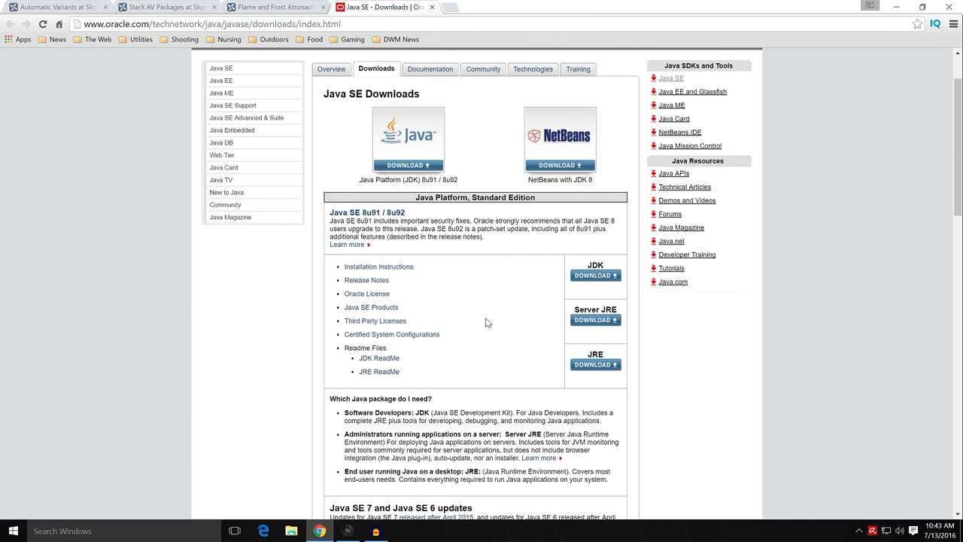
{"action": "scroll", "coordinate": [497, 284], "scroll_direction": "down", "scroll_amount": 1}
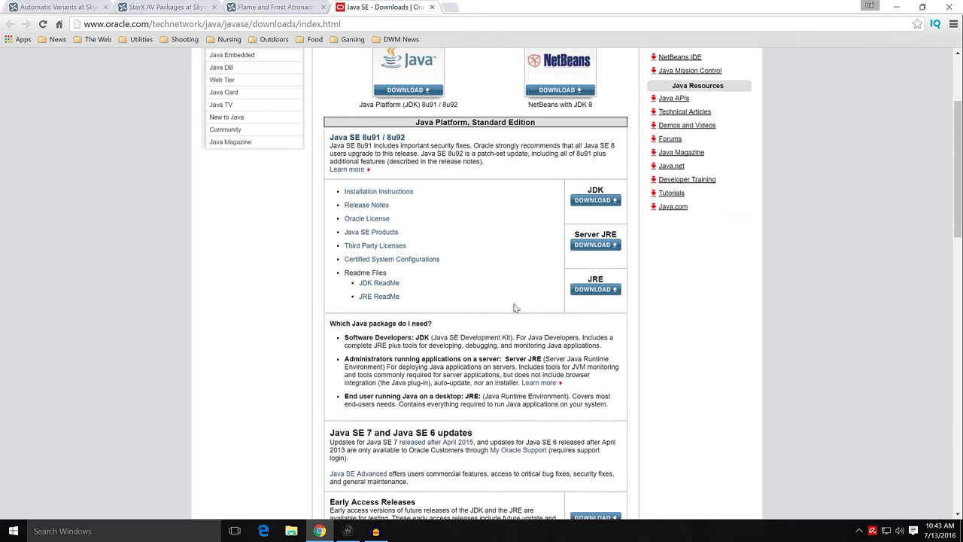
Step: Accept the JRE 8u92 license and drag the downloaded jre-8u92-windows-i586.tar.gz onto the desktop
{"action": "left_click", "coordinate": [589, 292]}
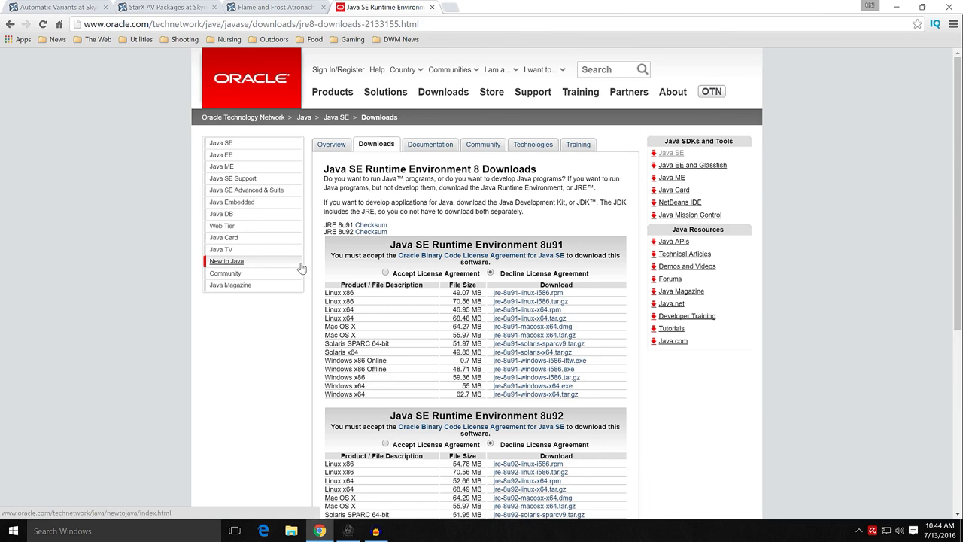
{"action": "scroll", "coordinate": [316, 267], "scroll_direction": "down", "scroll_amount": 2}
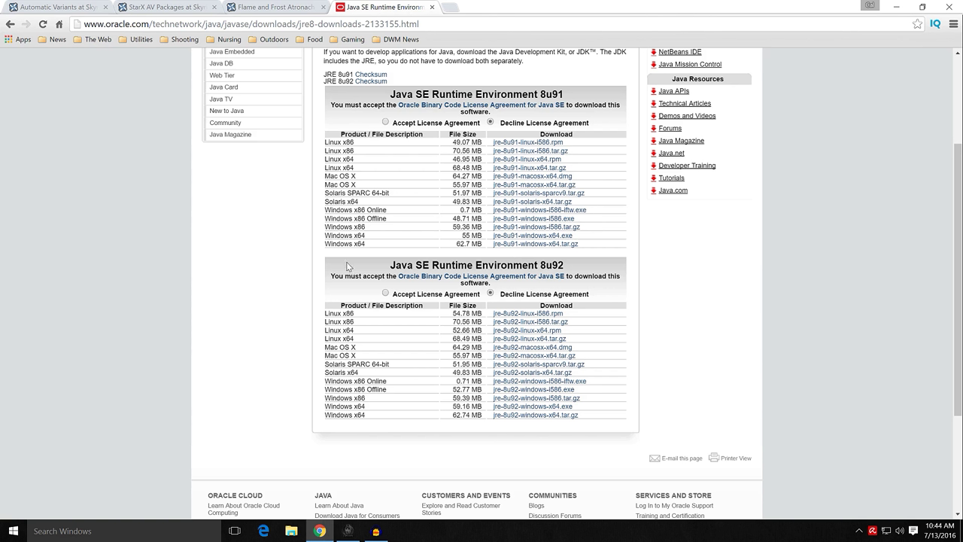
{"action": "left_click", "coordinate": [385, 293]}
{"action": "scroll", "coordinate": [300, 312], "scroll_direction": "down", "scroll_amount": 1}
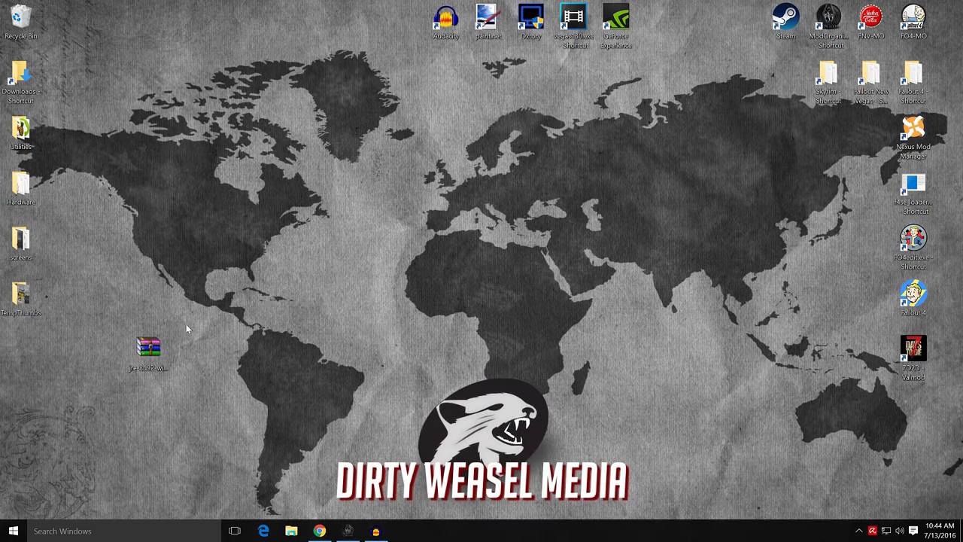
{"action": "left_click_drag", "start_coordinate": [148, 350], "coordinate": [109, 354]}
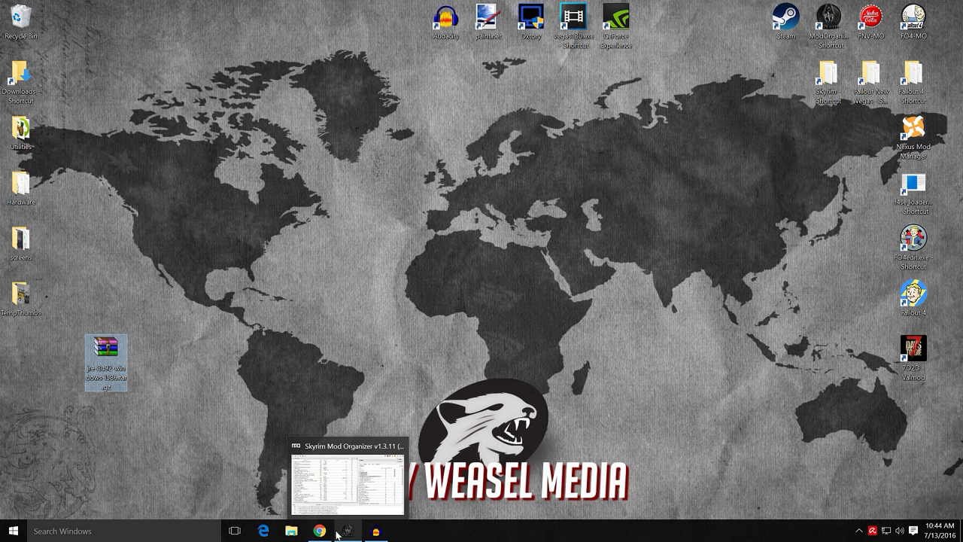
Step: Close the Java SE Runtime tab, choose Continue With My Download for Automatic Variants, then switch to Mod Organizer
{"action": "left_click", "coordinate": [320, 532]}
{"action": "left_click", "coordinate": [433, 8]}
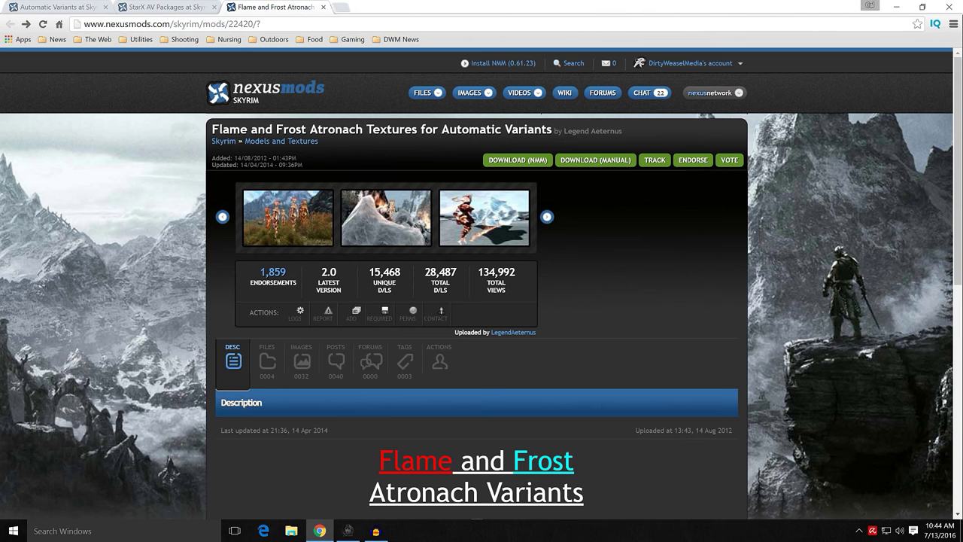
{"action": "left_click", "coordinate": [65, 9]}
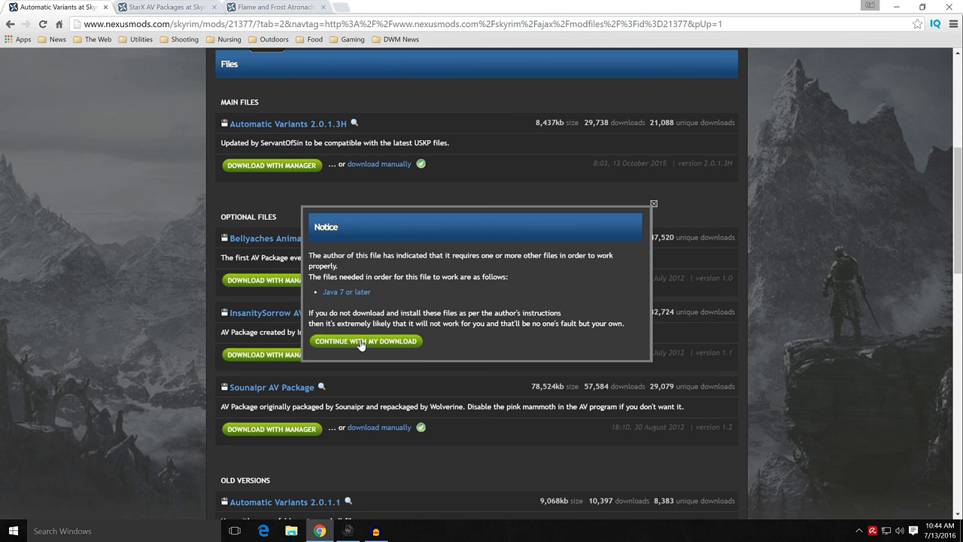
{"action": "left_click", "coordinate": [654, 203]}
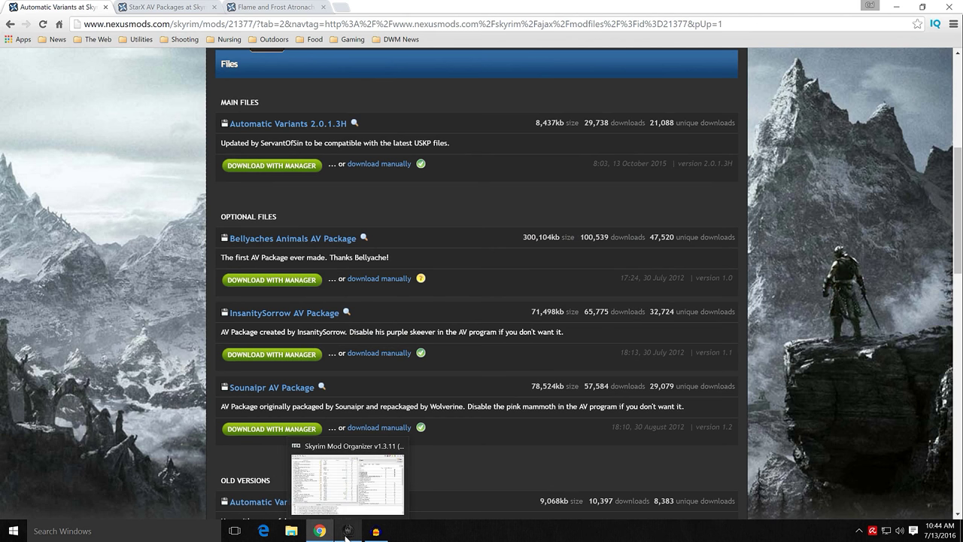
{"action": "left_click", "coordinate": [348, 531]}
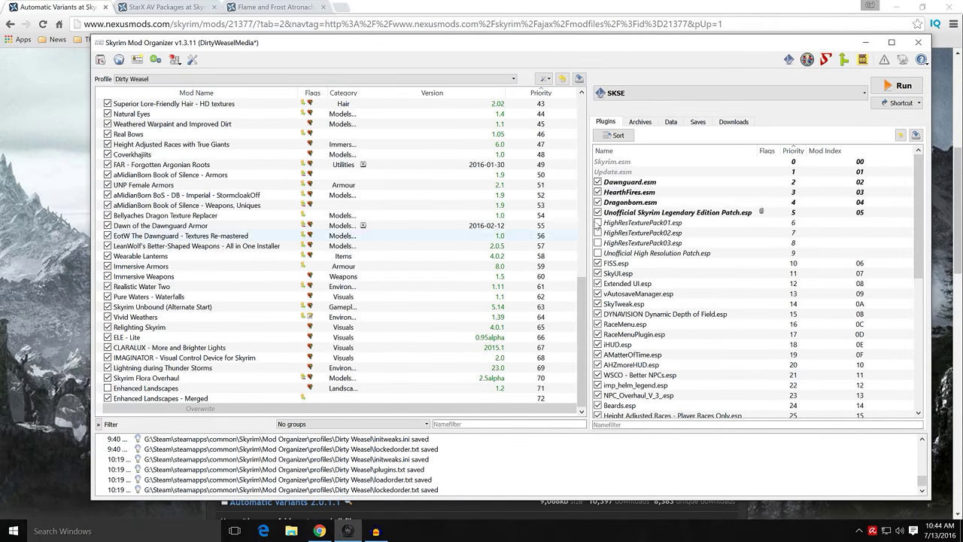
Step: Check Mod Organizer's Downloads list for Automatic Variants 2.0.1.3H, then minimize both windows and move the JRE archive
{"action": "left_click", "coordinate": [735, 123]}
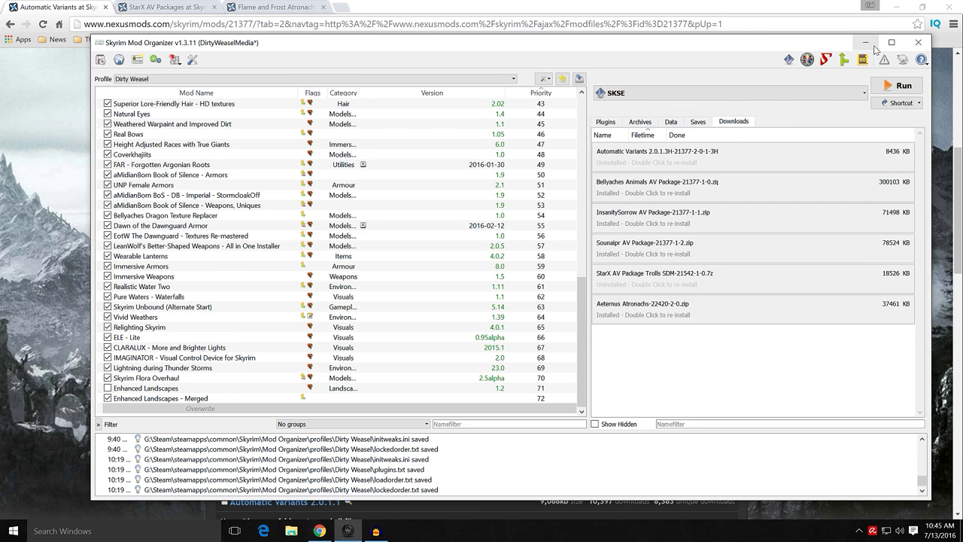
{"action": "left_click", "coordinate": [867, 42]}
{"action": "left_click", "coordinate": [895, 9]}
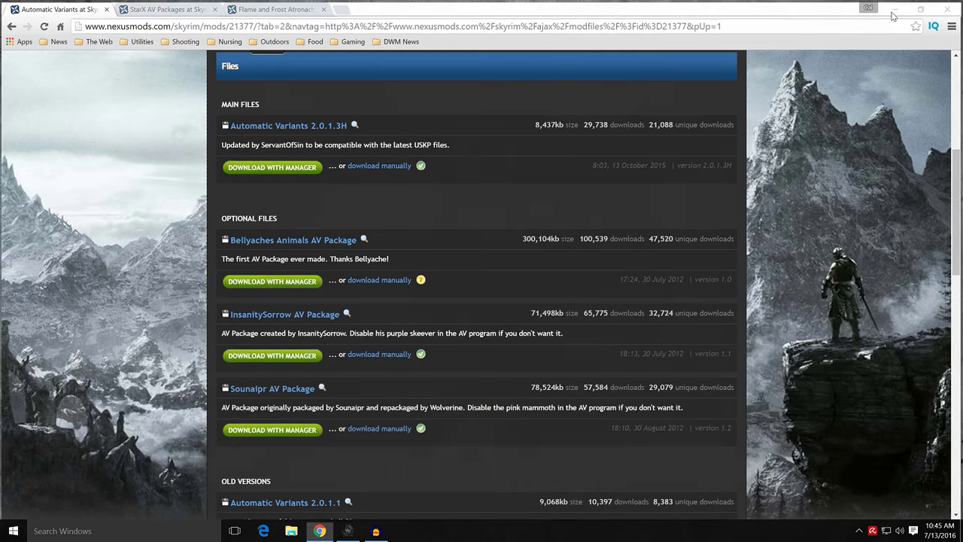
{"action": "left_click_drag", "start_coordinate": [124, 365], "coordinate": [231, 379]}
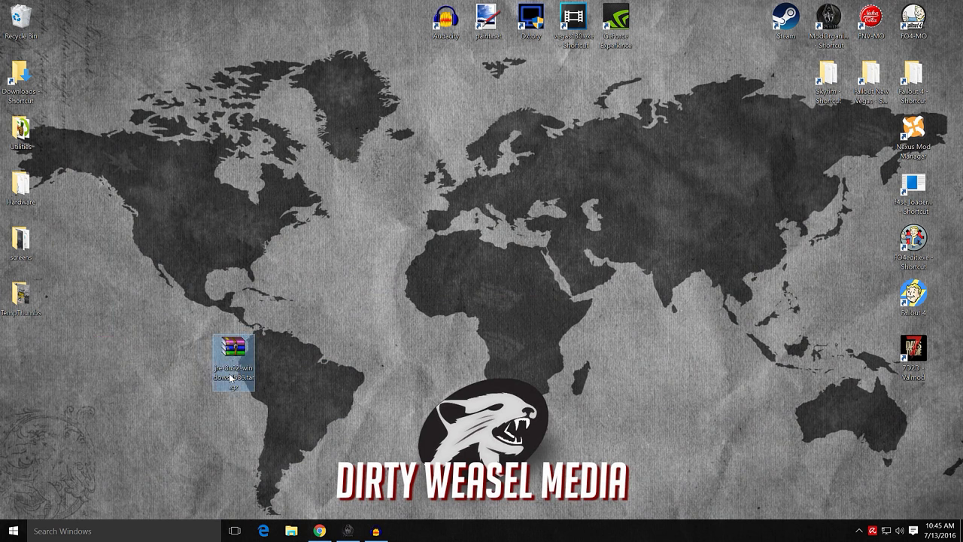